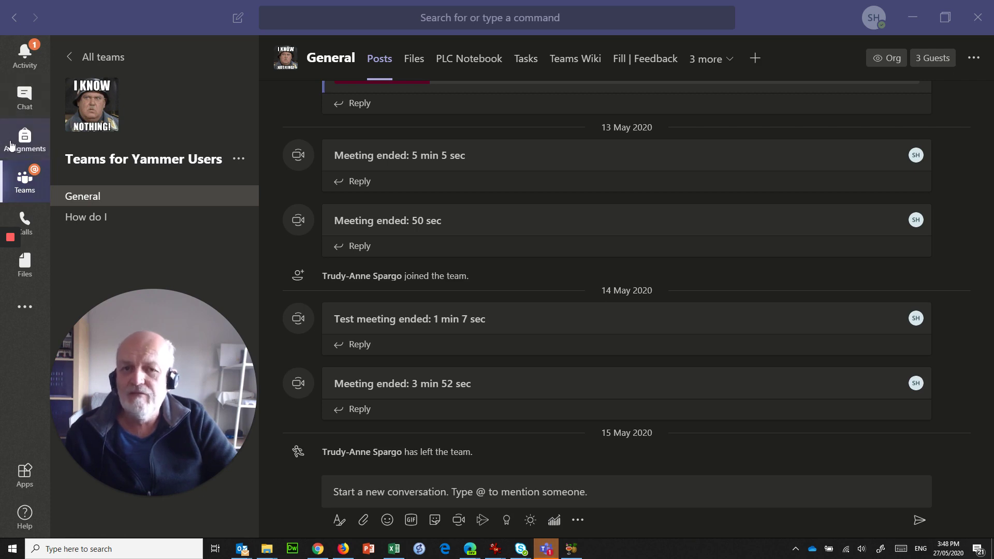
# Look through the list of all teams and return to the General channel of Teams for Yammer Users.
pyautogui.moveTo(122, 306)
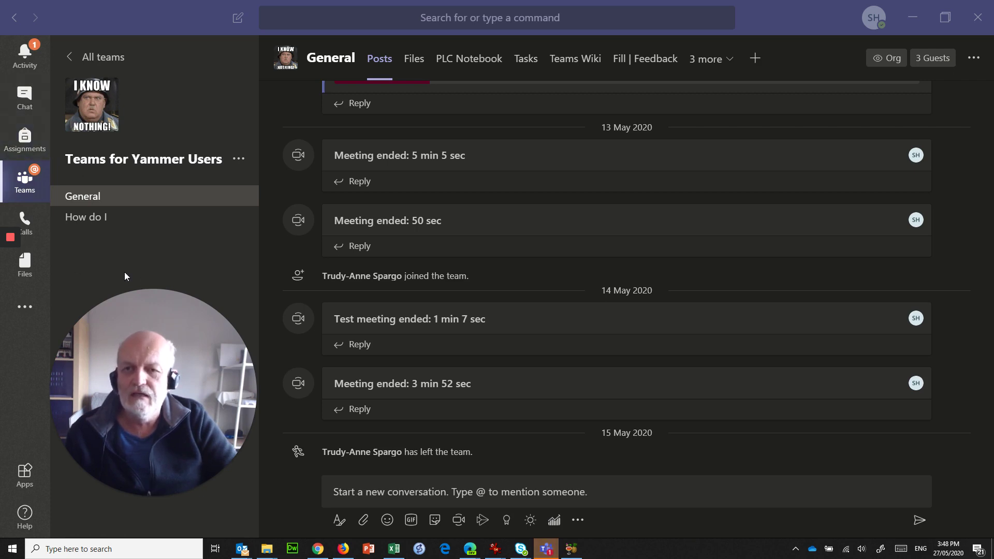
pyautogui.click(24, 181)
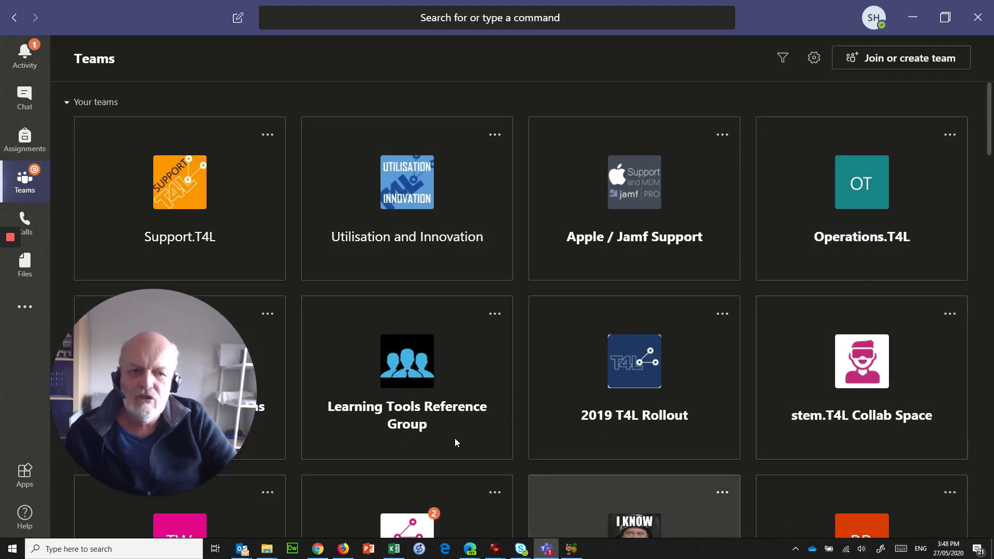
pyautogui.scroll(-1, 700, 380)
pyautogui.scroll(-2, 699, 380)
pyautogui.click(699, 382)
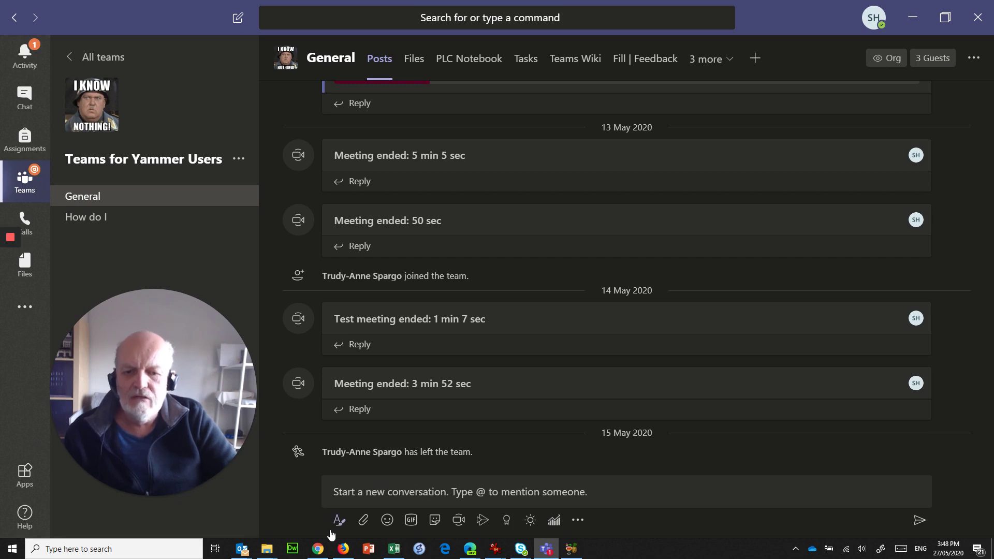
# Start a new formatted post in the General channel and set its type to Announcement.
pyautogui.click(337, 523)
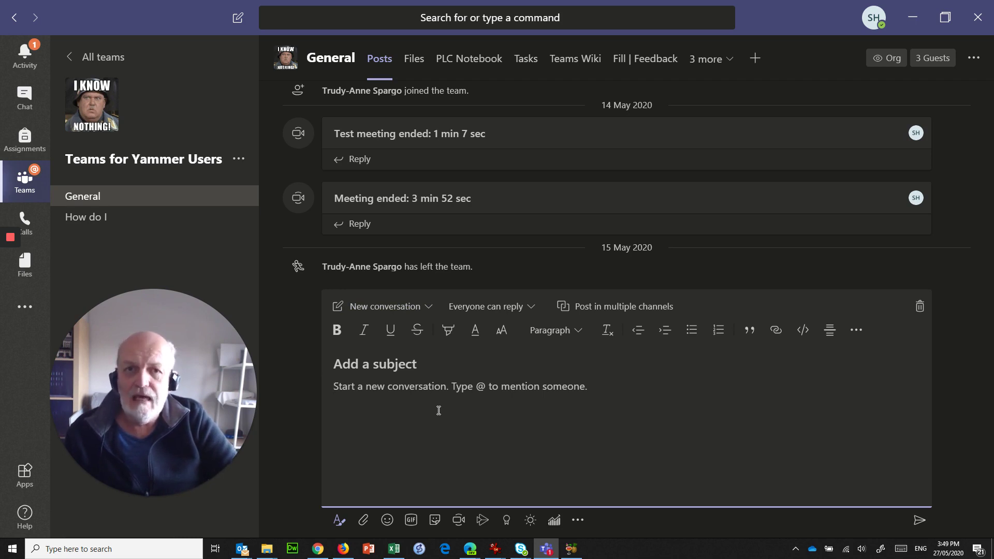
pyautogui.click(466, 388)
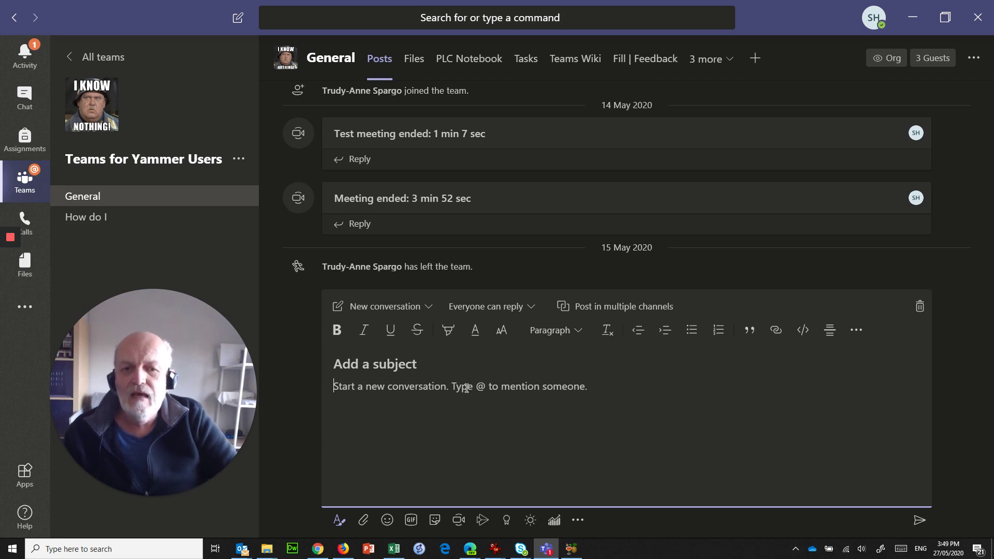
pyautogui.click(429, 308)
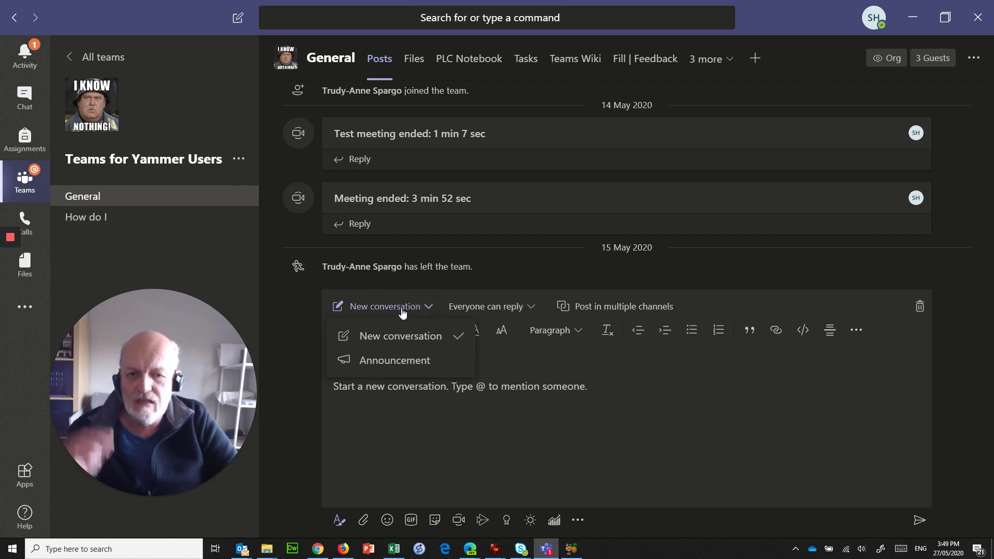
pyautogui.click(398, 364)
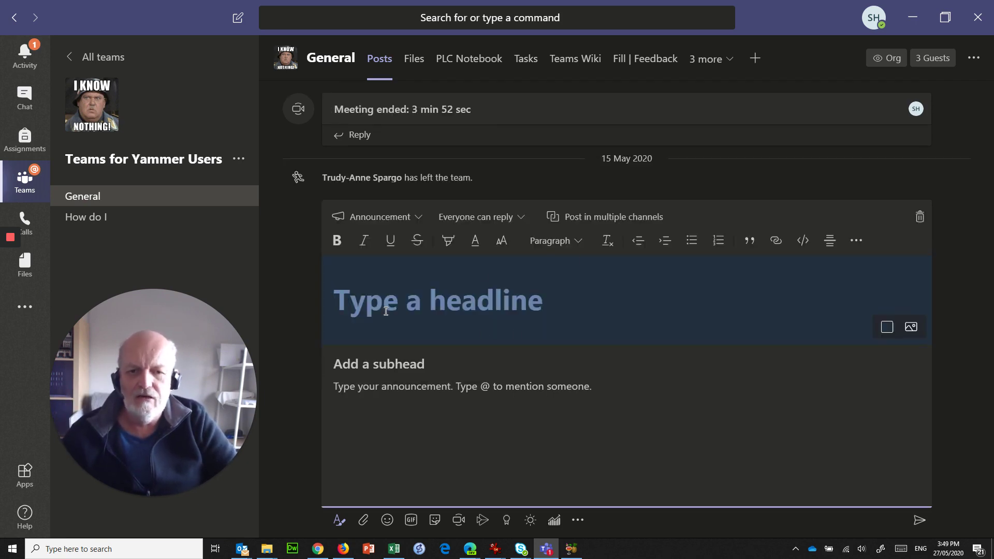
# Enter the announcement headline "Team Meeting 3pm Thursday 28/5".
pyautogui.write('Te')
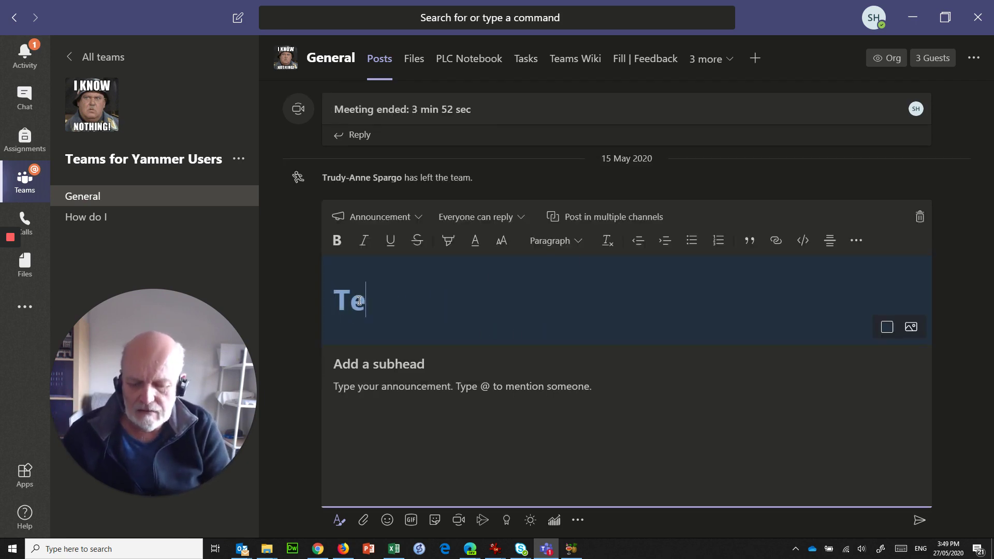
pyautogui.write('am Meeting ')
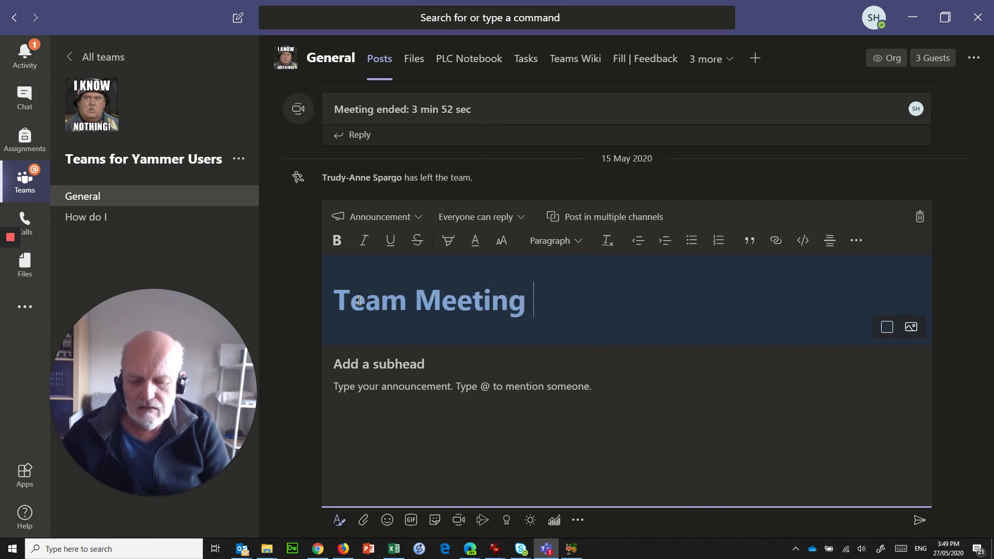
pyautogui.write('3pm ')
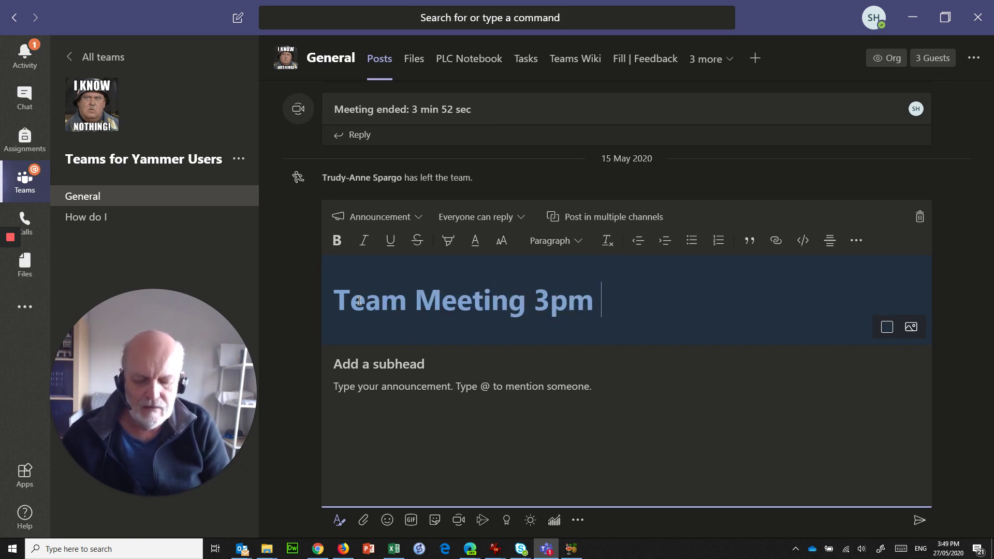
pyautogui.write('Thursday')
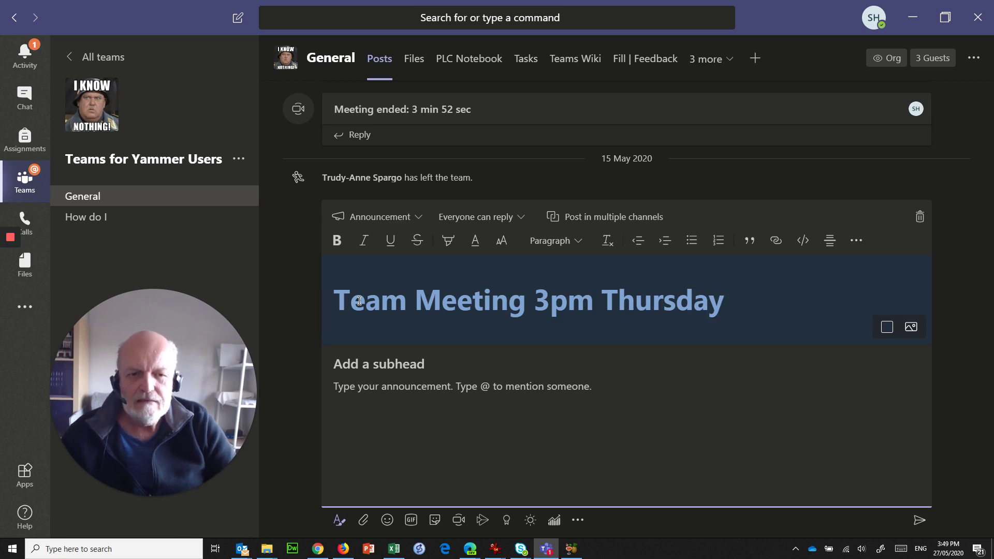
pyautogui.write(' 28')
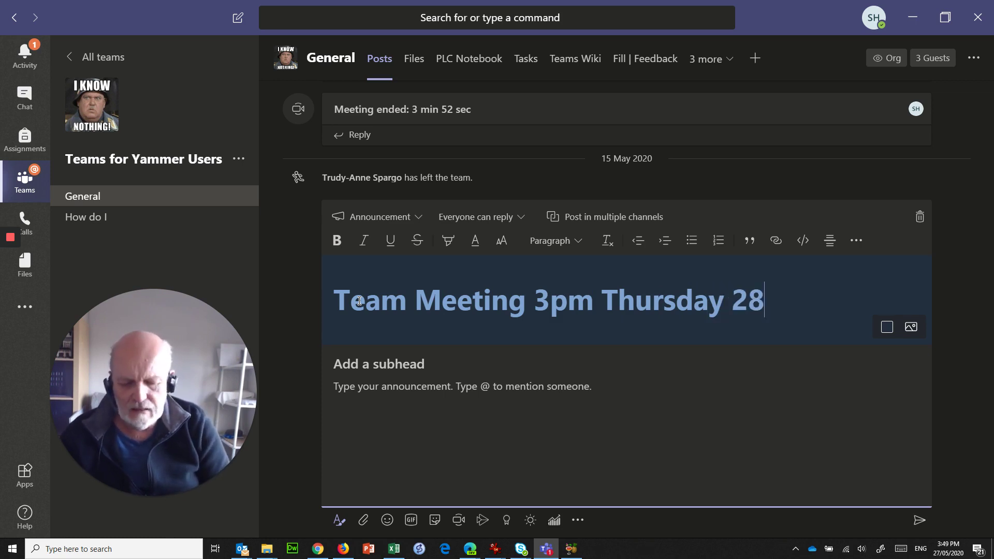
pyautogui.write('/6')
pyautogui.press('BackSpace')
pyautogui.write('5')
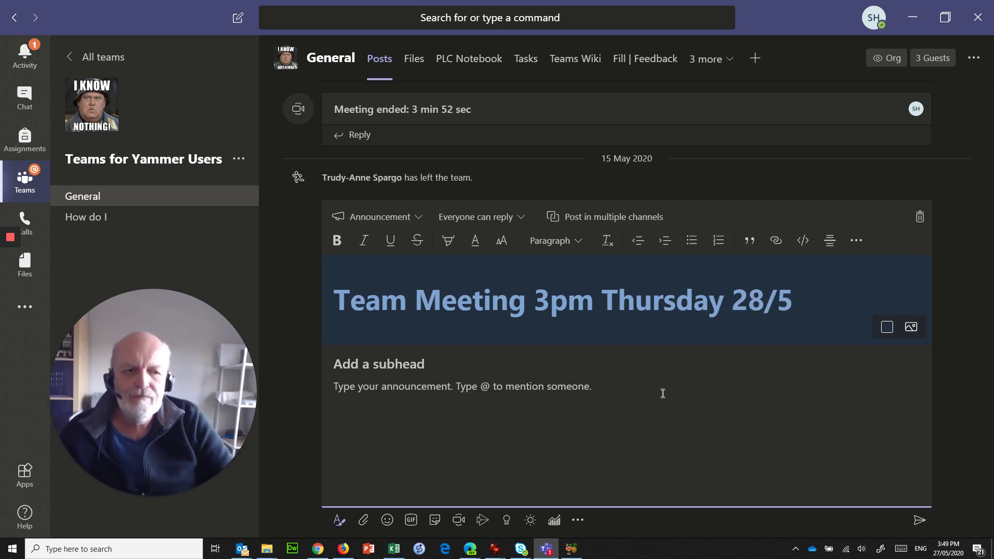
# Set the headline background to the general illustration of an orange megaphone on teal.
pyautogui.click(911, 326)
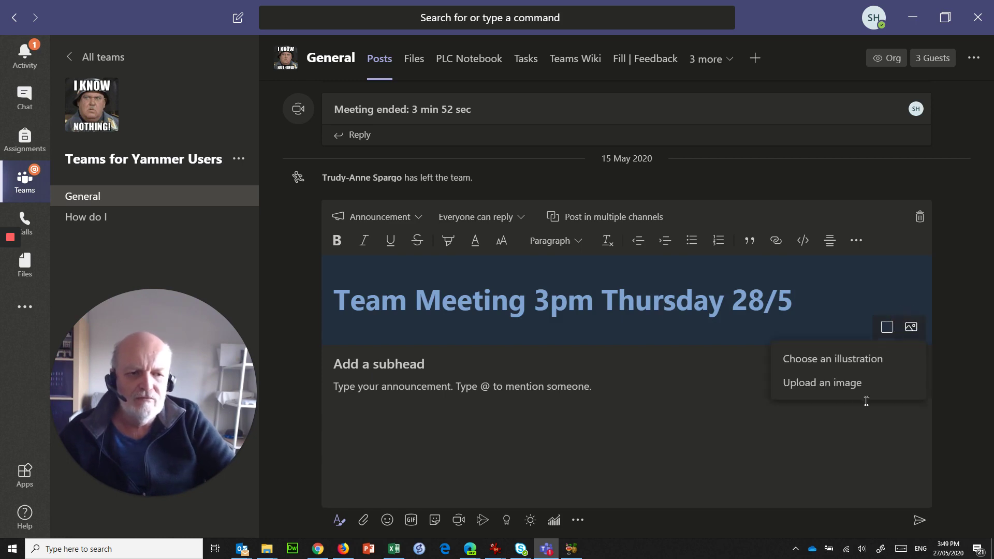
pyautogui.click(850, 360)
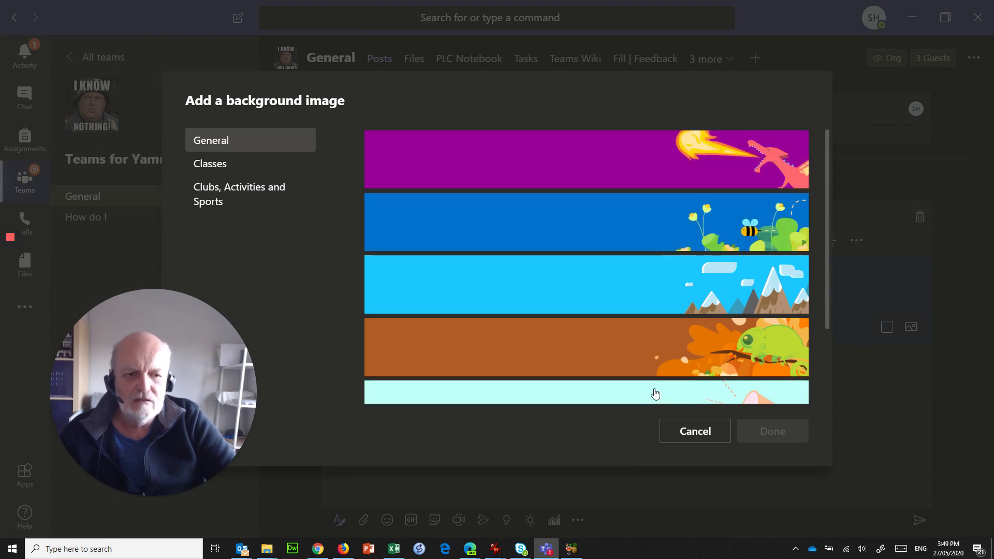
pyautogui.scroll(-2, 655, 394)
pyautogui.click(643, 370)
pyautogui.click(777, 437)
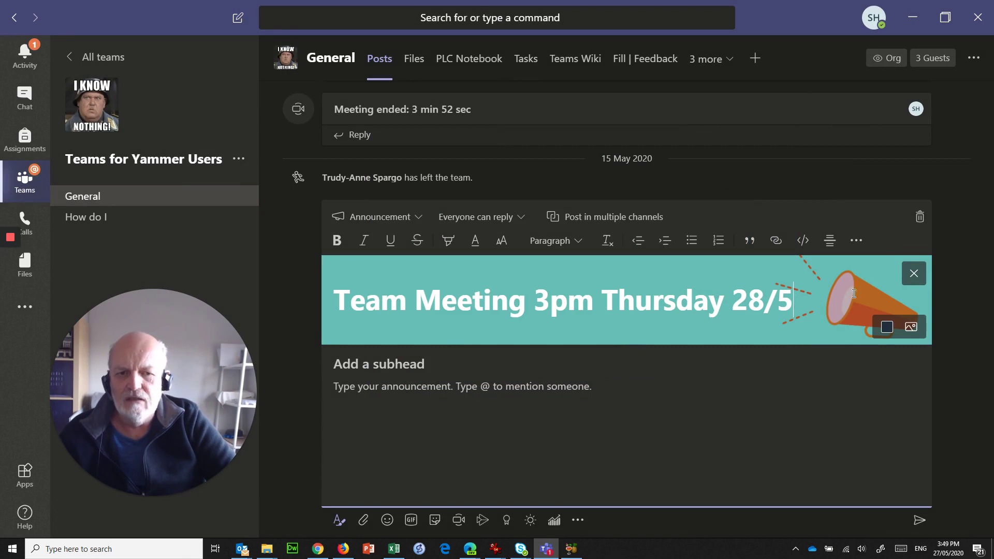
# Enter the announcement subhead "Please join us for this meeting in this thread.".
pyautogui.click(350, 368)
pyautogui.write('Please')
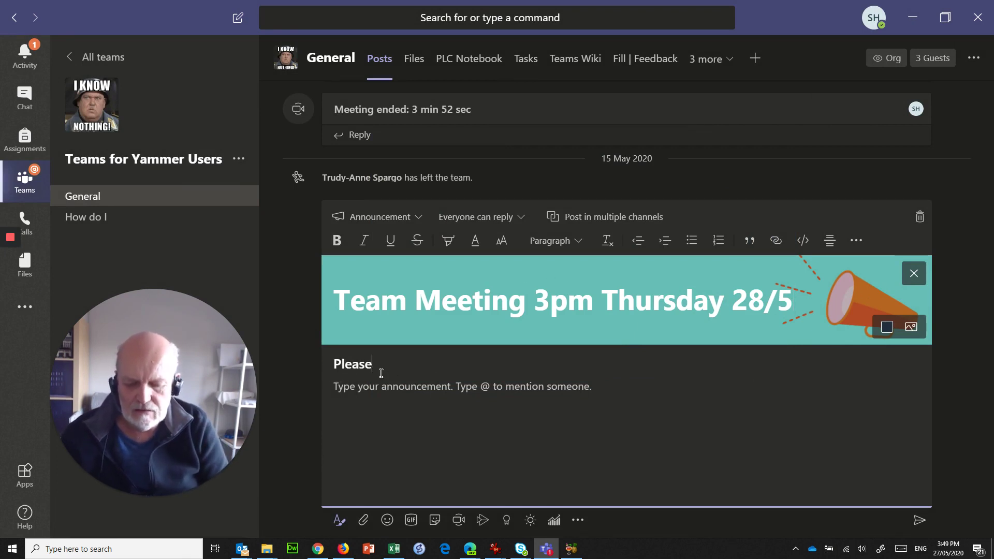
pyautogui.write(' join us ')
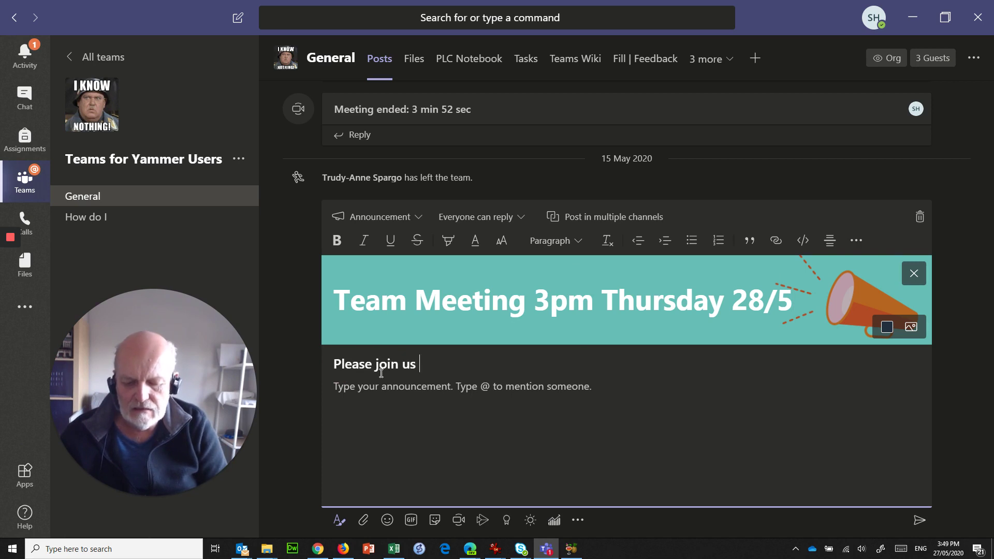
pyautogui.write('for this meeting')
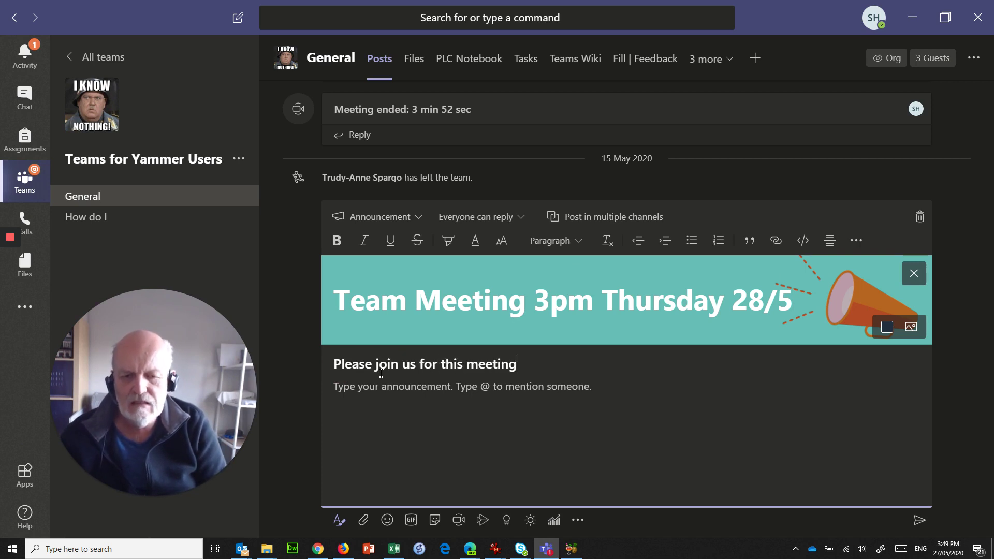
pyautogui.write(' in this threa')
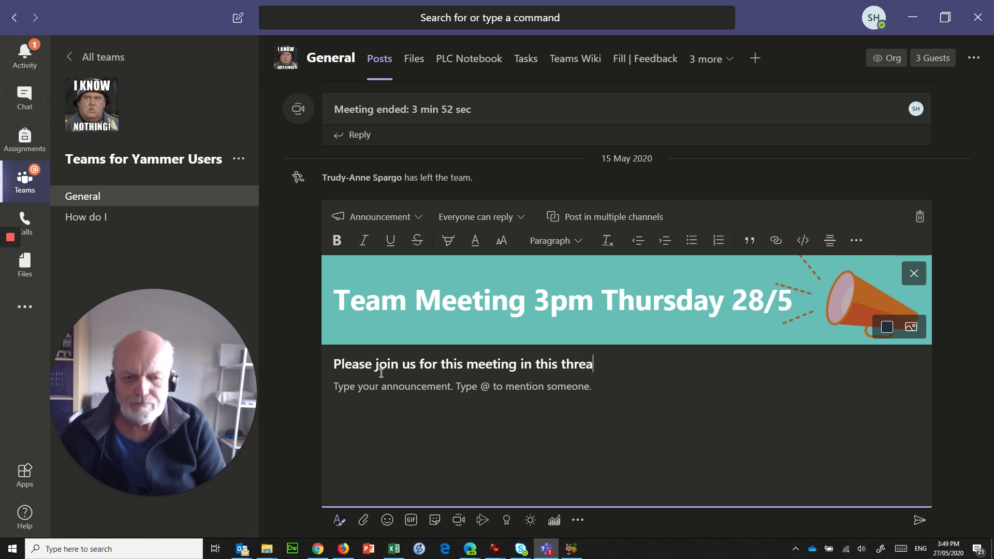
pyautogui.write('d,')
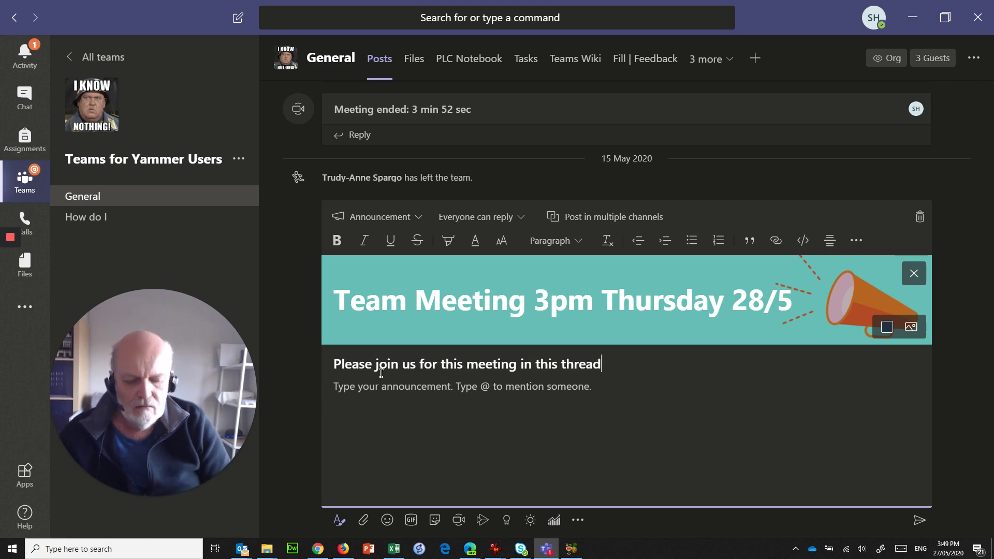
# Mention the General channel at the start of the announcement body.
pyautogui.click(335, 387)
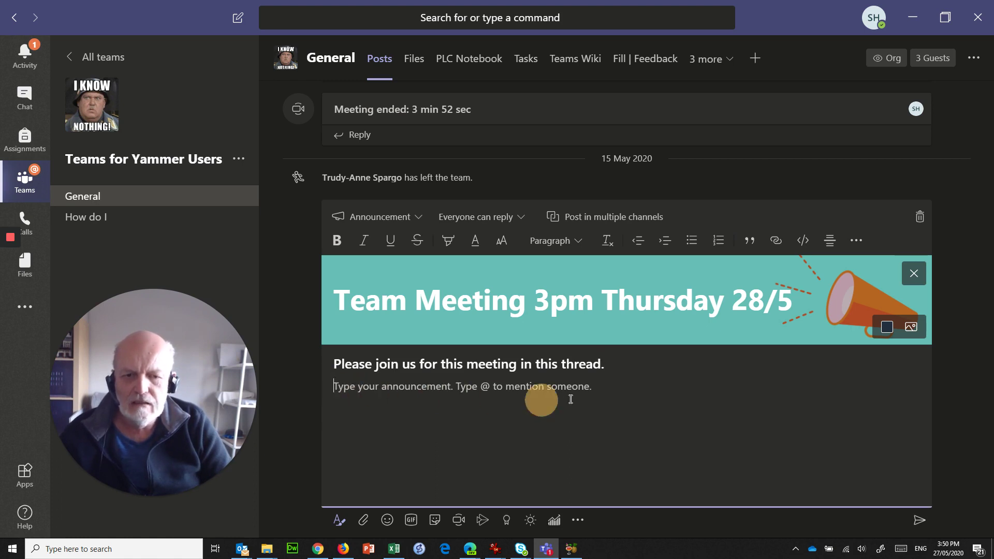
pyautogui.write('@')
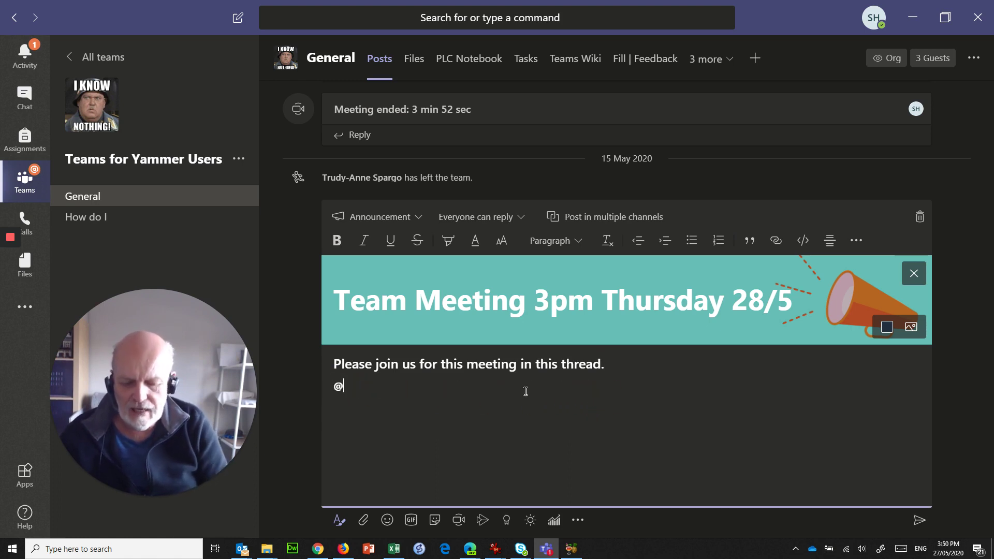
pyautogui.write('Channel;')
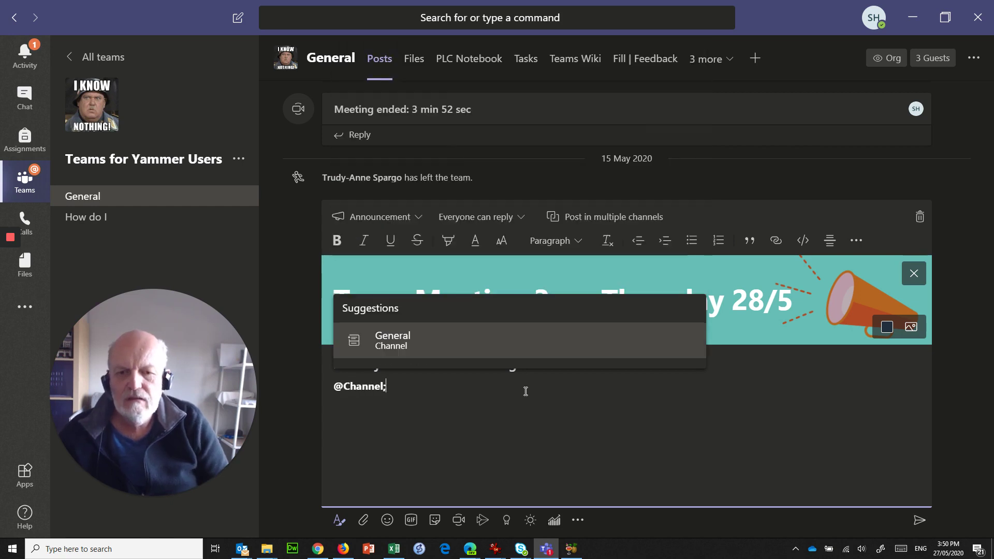
pyautogui.press('BackSpace')
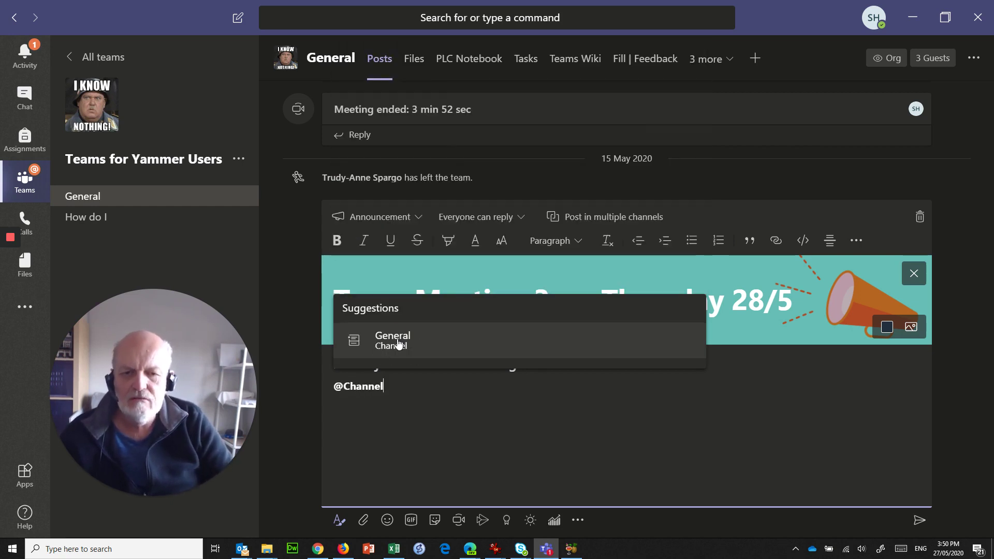
pyautogui.click(399, 341)
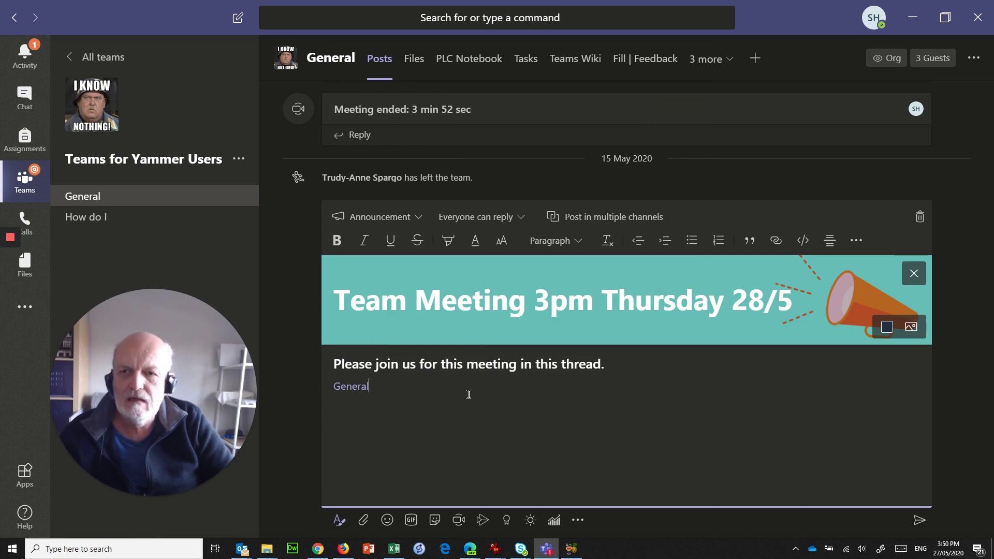
# Add "- This meeting is about...." after the mention and an AGENDA list numbered 1 to 3, and post the announcement.
pyautogui.click(33, 61)
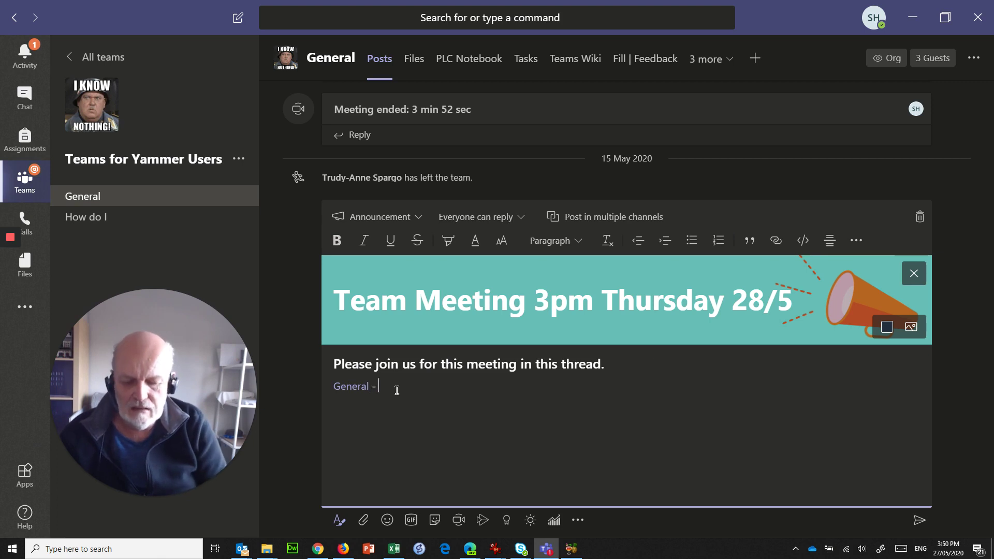
pyautogui.write('meert')
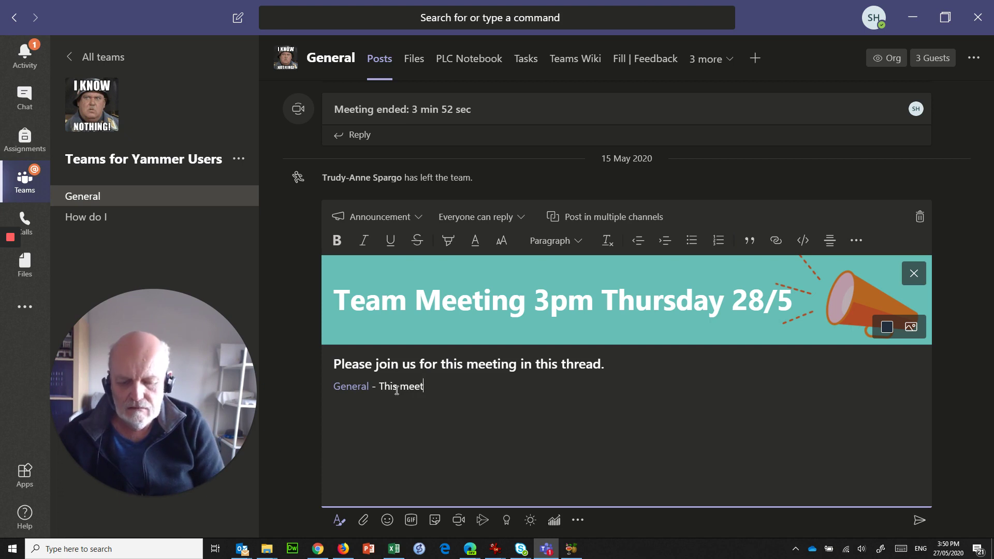
pyautogui.write('ing is about')
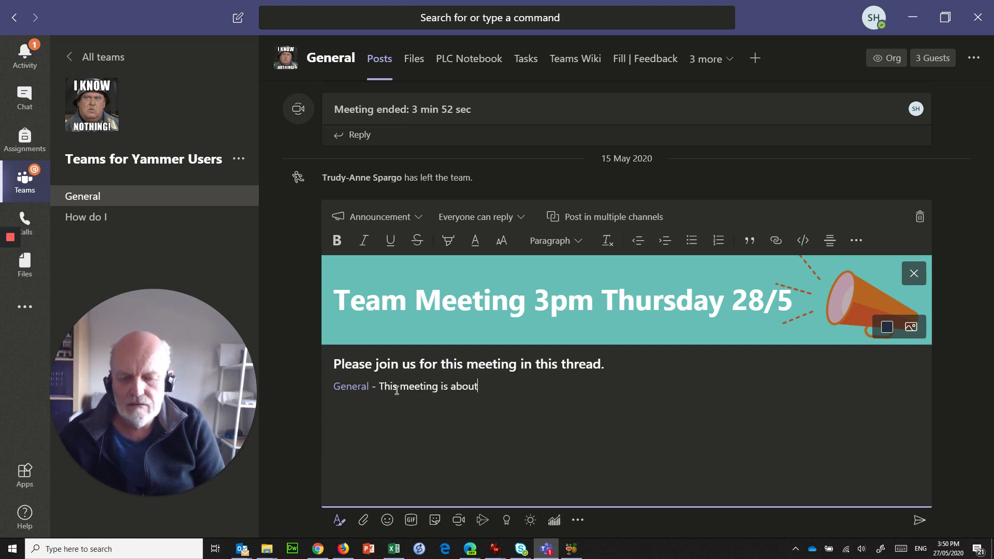
pyautogui.write('....')
pyautogui.press('Return')
pyautogui.write('AGENDA')
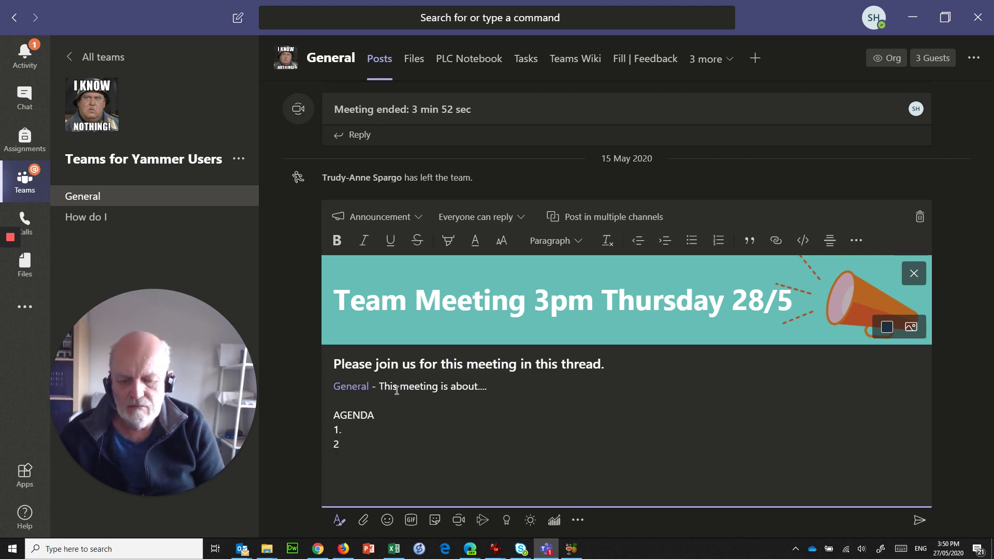
pyautogui.write(' 1.')
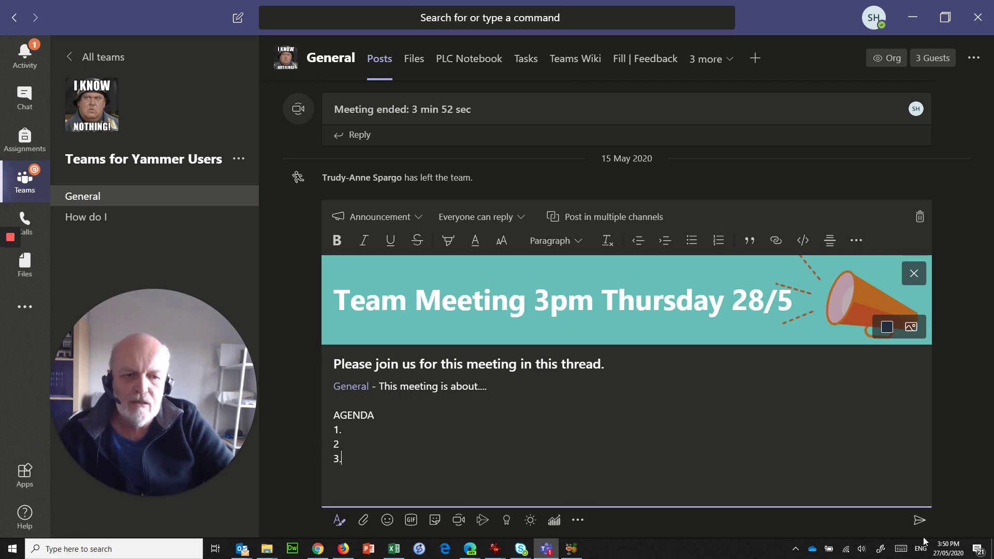
pyautogui.click(919, 520)
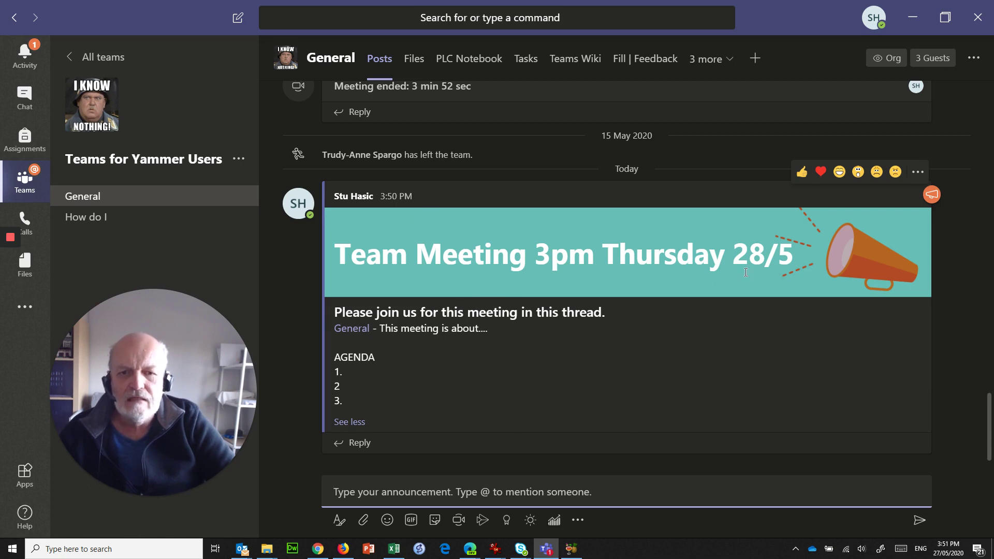
# Copy the link to the posted announcement and switch to the calendar in Outlook Web App.
pyautogui.click(918, 173)
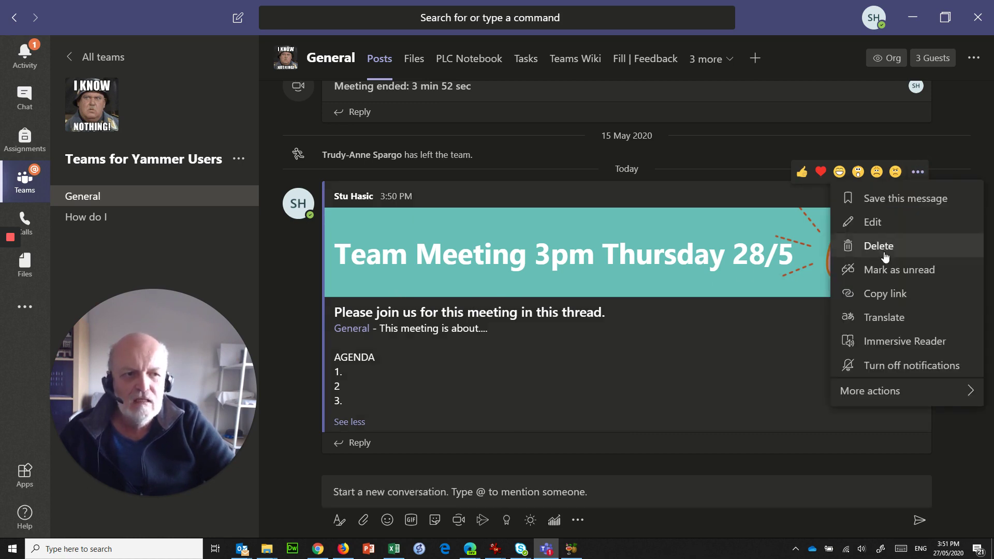
pyautogui.click(881, 305)
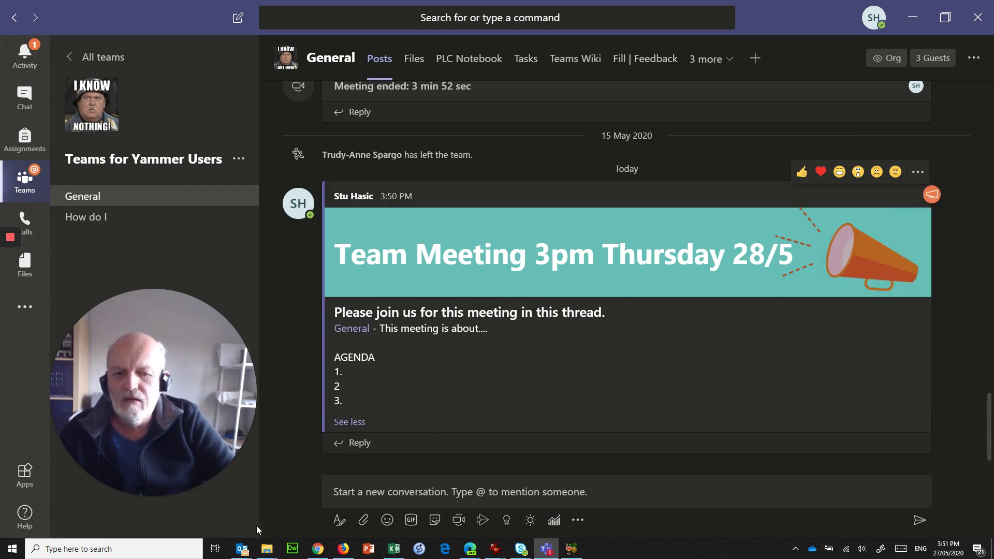
pyautogui.moveTo(469, 549)
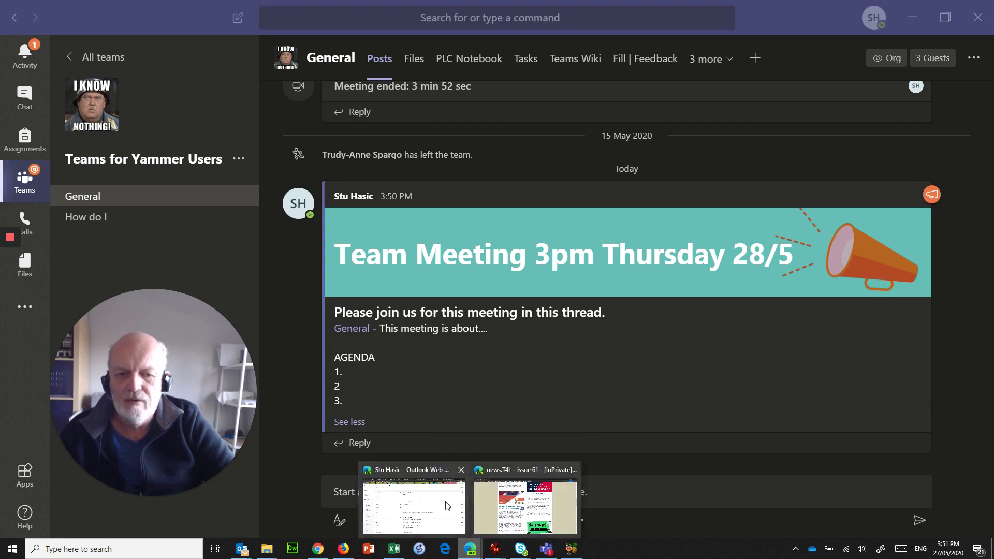
pyautogui.click(383, 497)
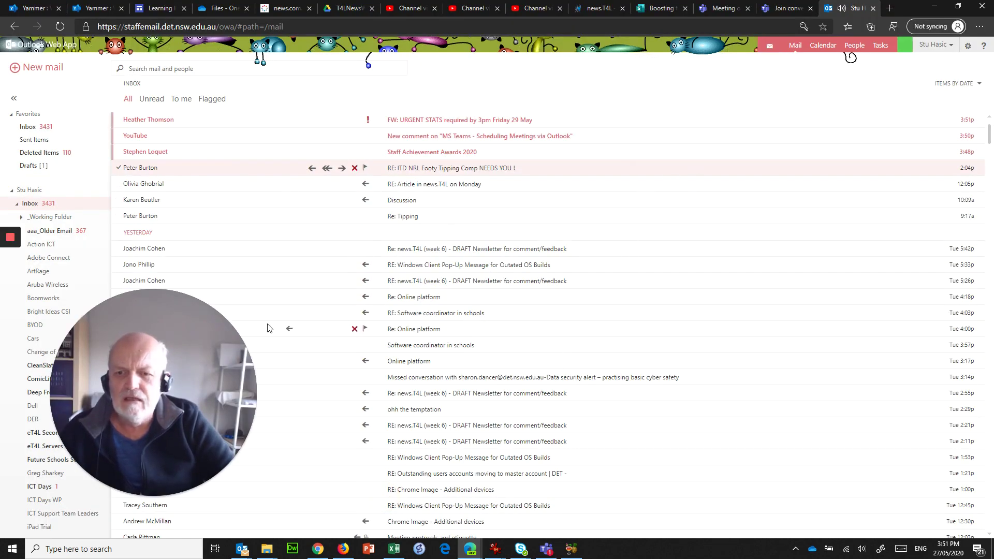
pyautogui.click(823, 47)
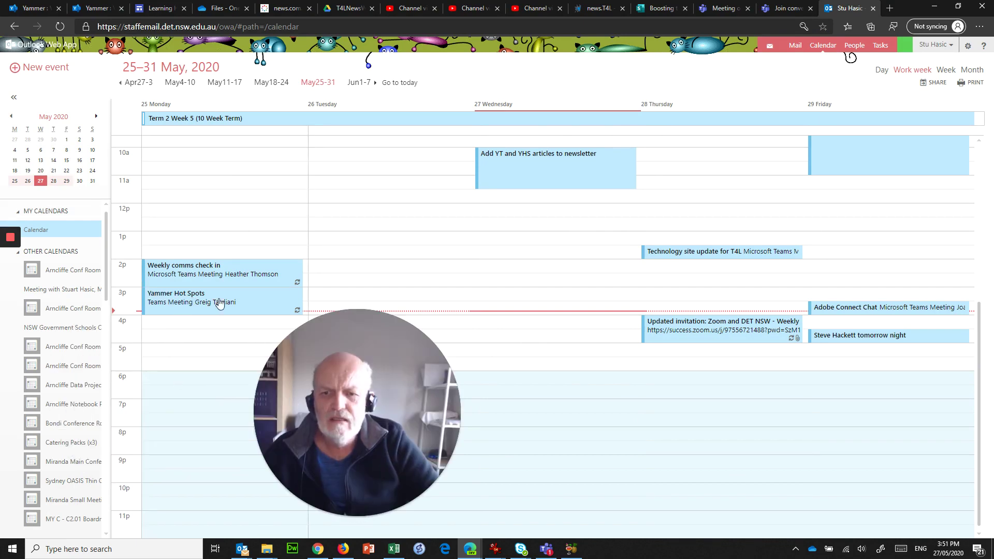
# Create a calendar event at 3:00 PM on Thursday 28/05/2020 titled "Whole Team Meeting" with the location "Microsoft Teams".
pyautogui.doubleClick(655, 295)
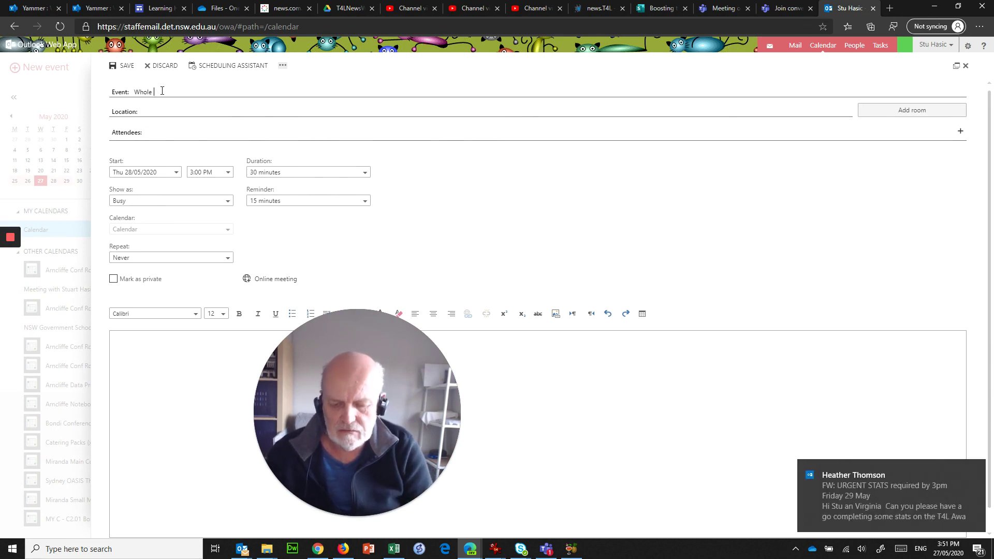
pyautogui.write('Whole Team Meeting')
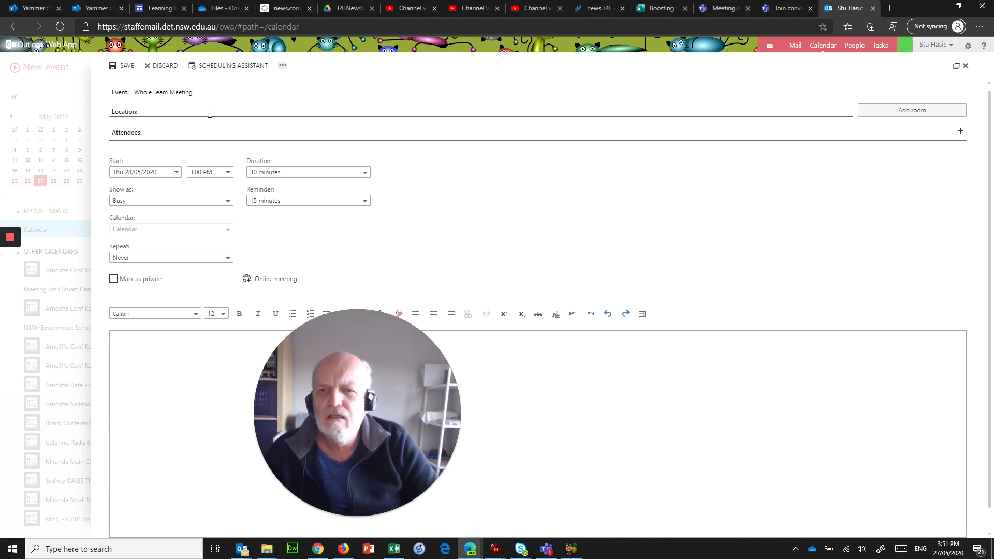
pyautogui.click(147, 113)
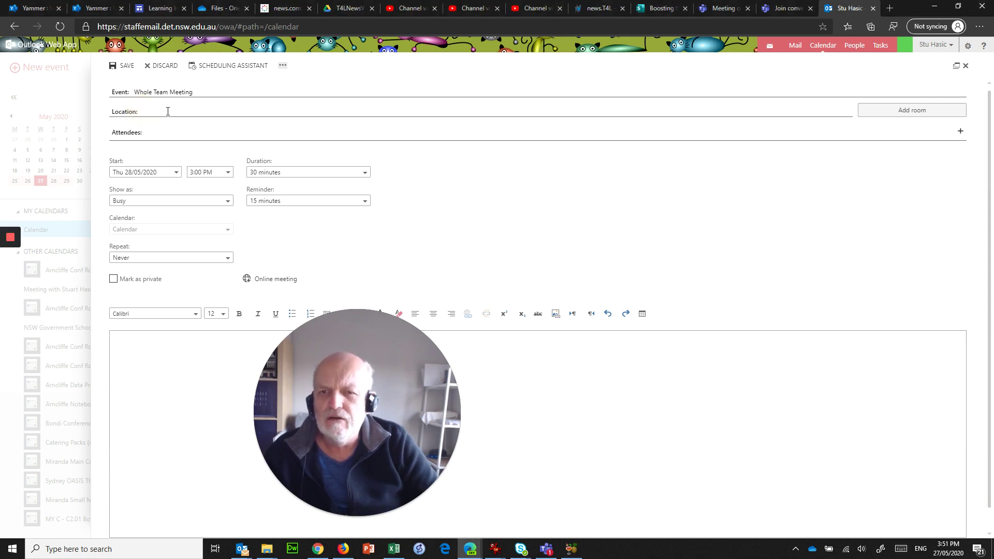
pyautogui.write('Microsft Teams')
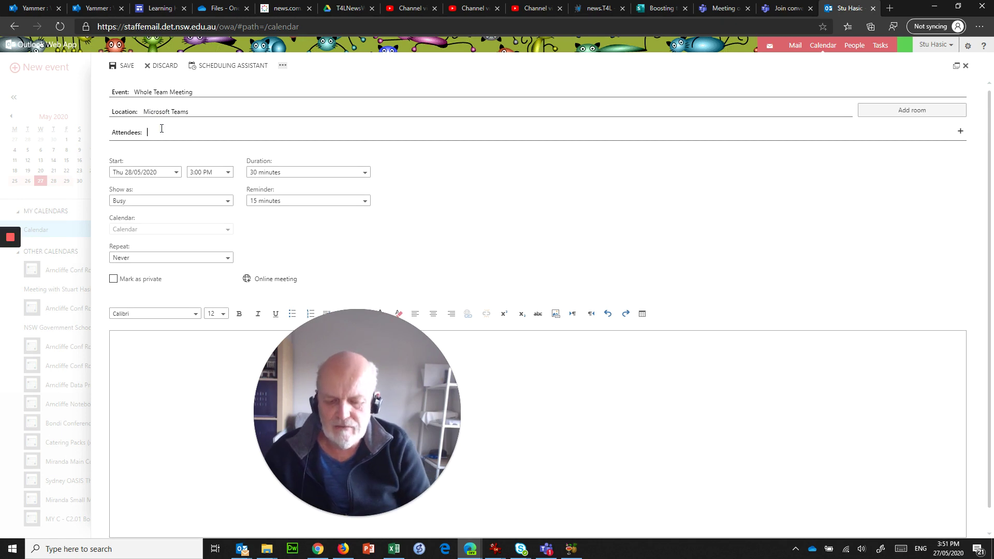
# Add the invitee to the event's attendees by searching for the person's name.
pyautogui.write('tu')
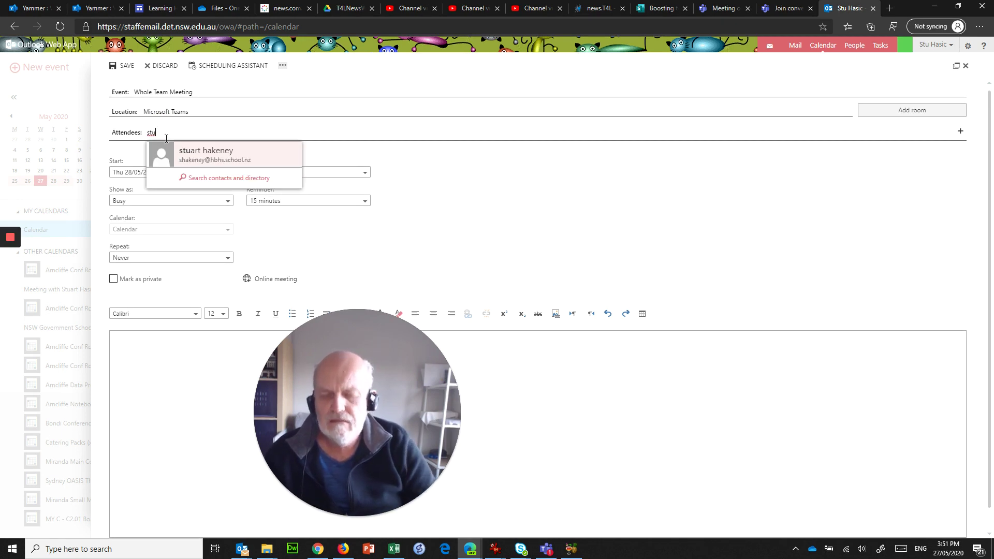
pyautogui.write(' ha')
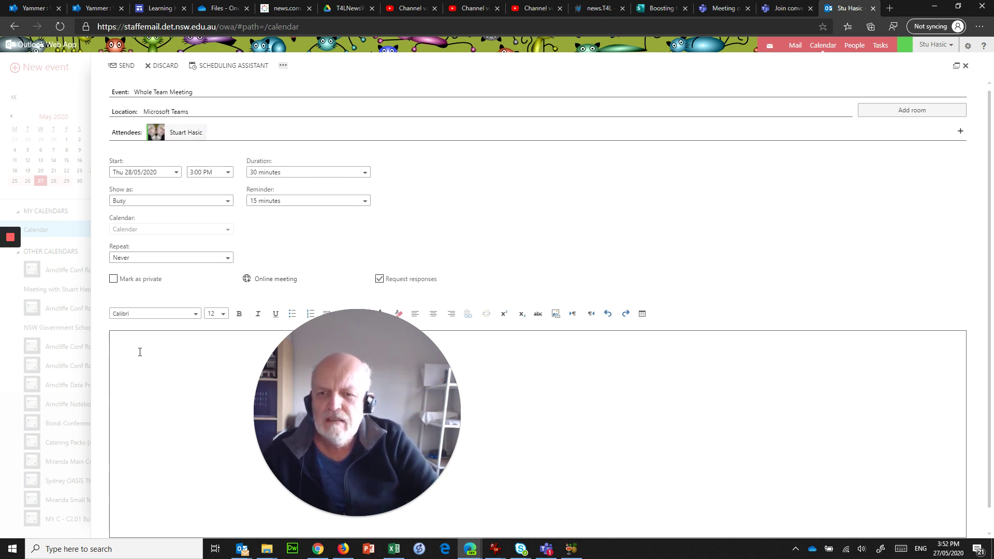
pyautogui.click(666, 399)
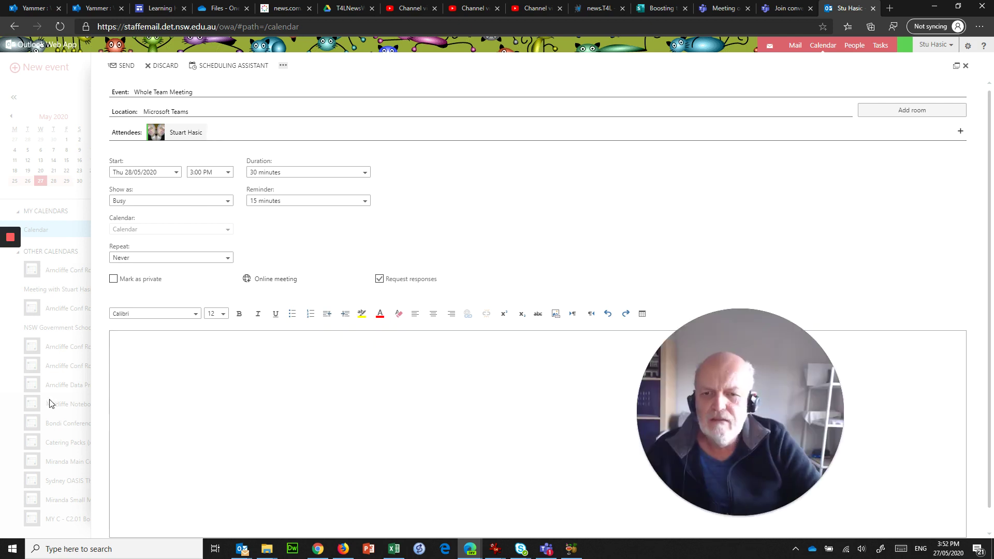
# Write "Please join us on Teams here -" in the event body, paste the announcement link below it, and send the invitation.
pyautogui.click(146, 338)
pyautogui.write('Pleasd e')
pyautogui.press('BackSpace')
pyautogui.write('e ')
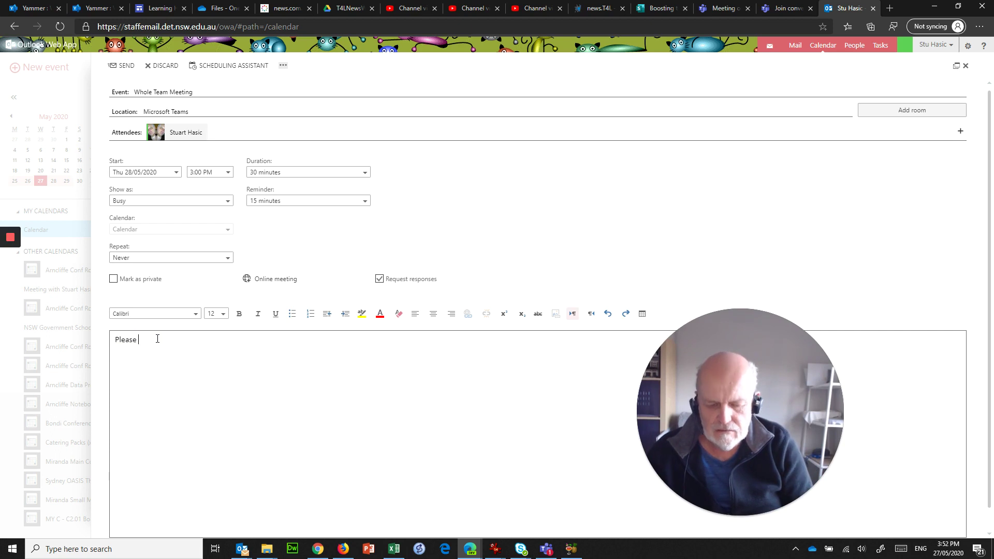
pyautogui.write('join us on Teams here -')
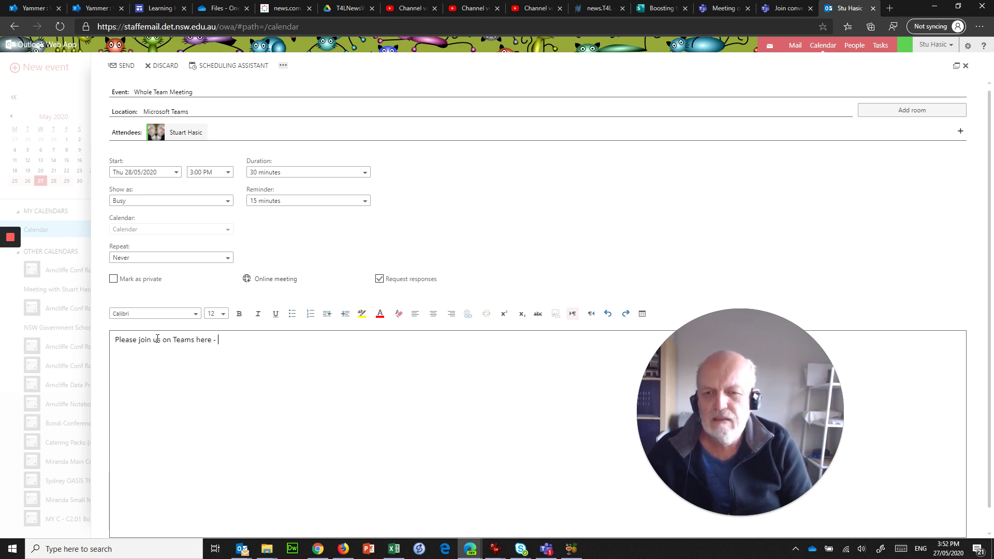
pyautogui.press('Return')
pyautogui.hotkey('ctrl', 'v')
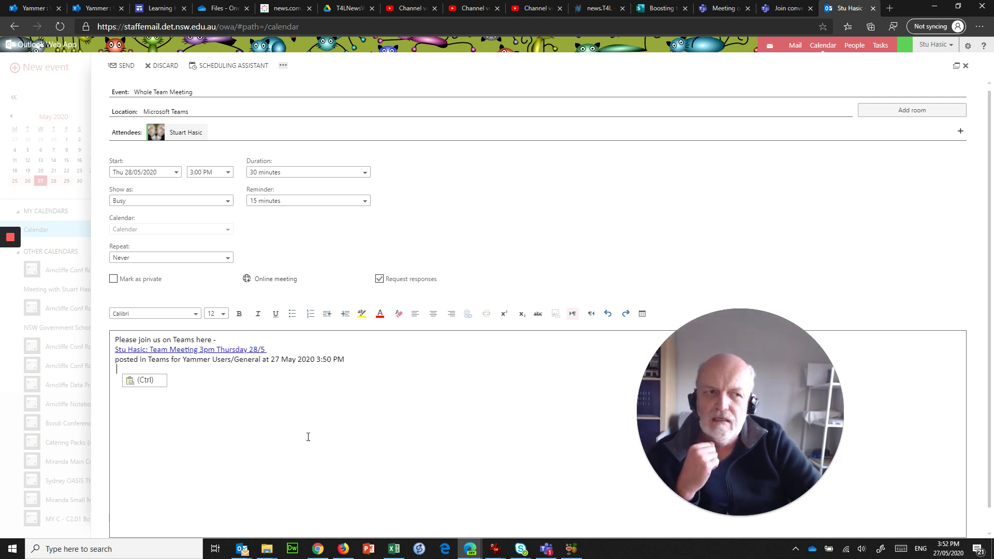
pyautogui.click(123, 65)
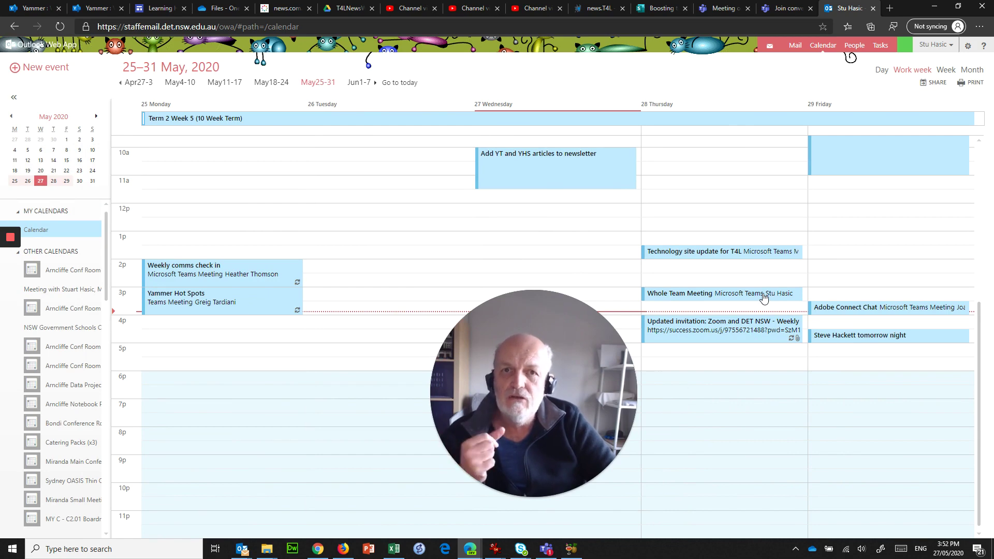
# View the Whole Team Meeting event in the calendar and follow its announcement link into the Teams desktop app.
pyautogui.click(695, 292)
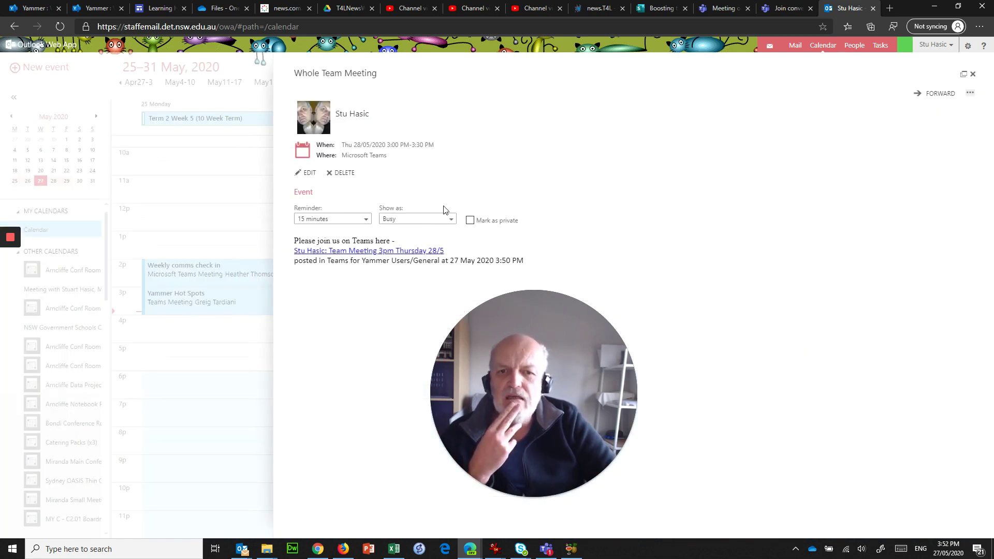
pyautogui.click(391, 254)
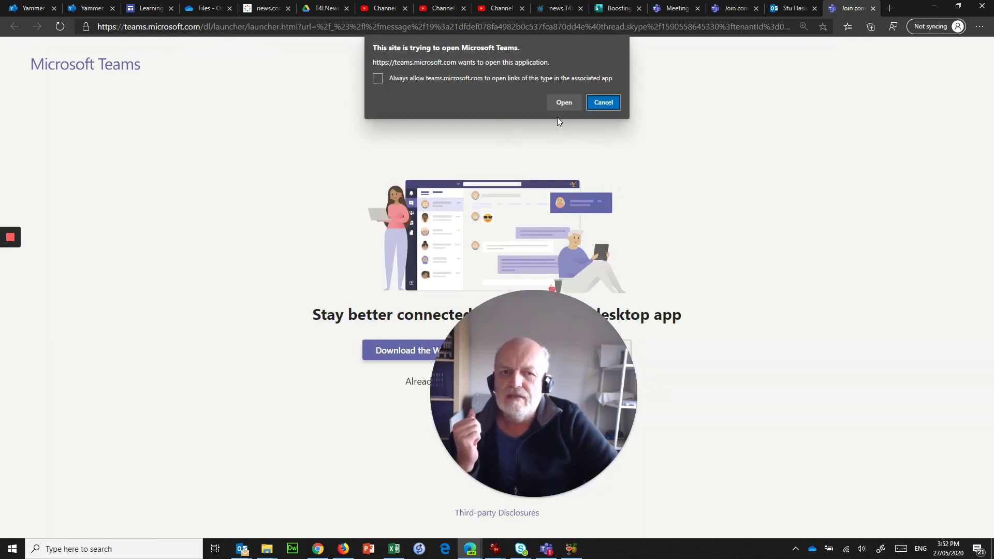
pyautogui.click(568, 103)
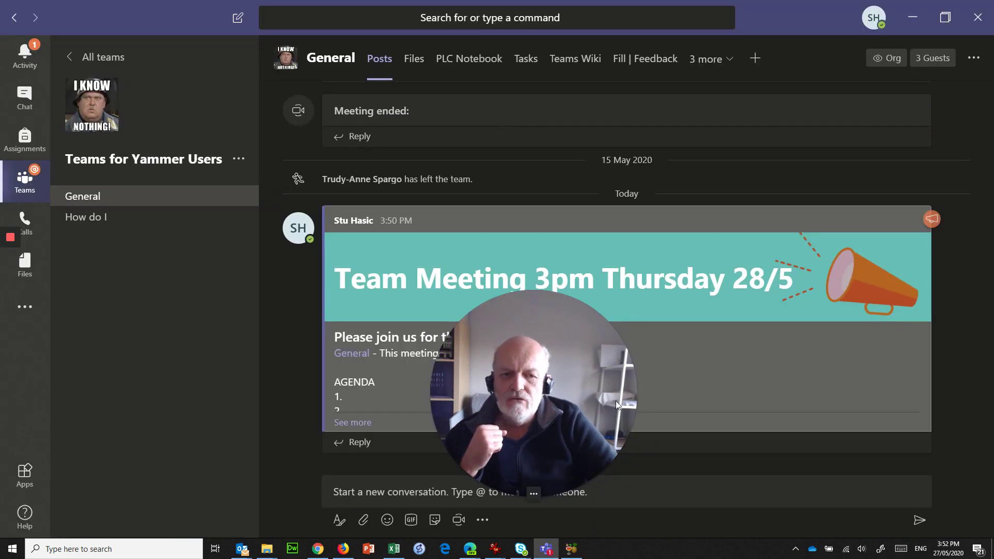
pyautogui.click(689, 376)
pyautogui.click(872, 397)
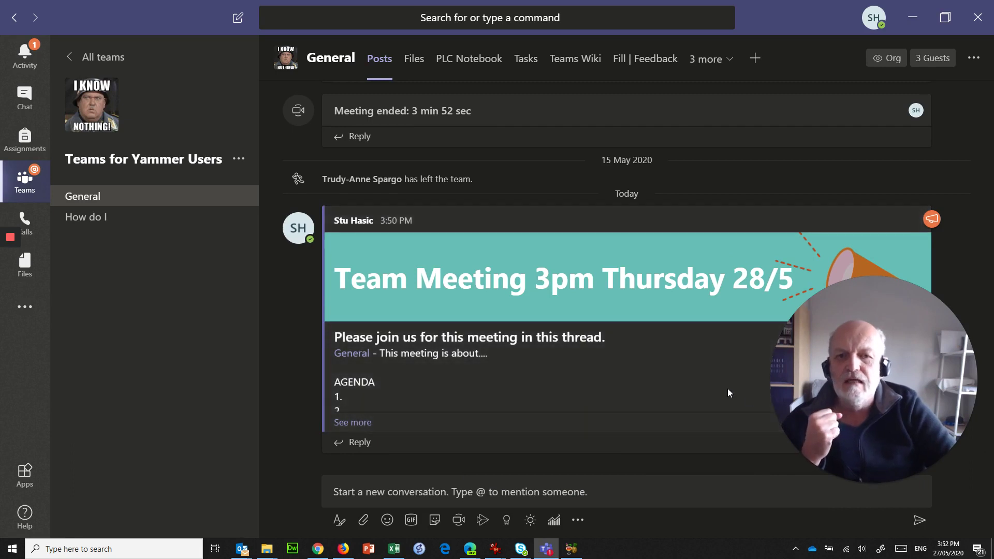
# Expand the announcement post to show its full agenda.
pyautogui.moveTo(559, 376)
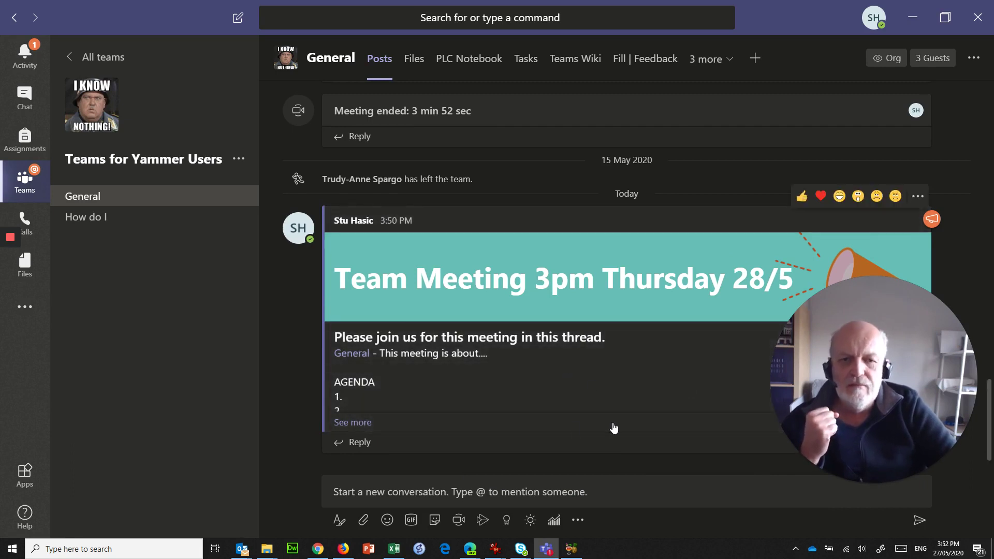
pyautogui.moveTo(876, 389)
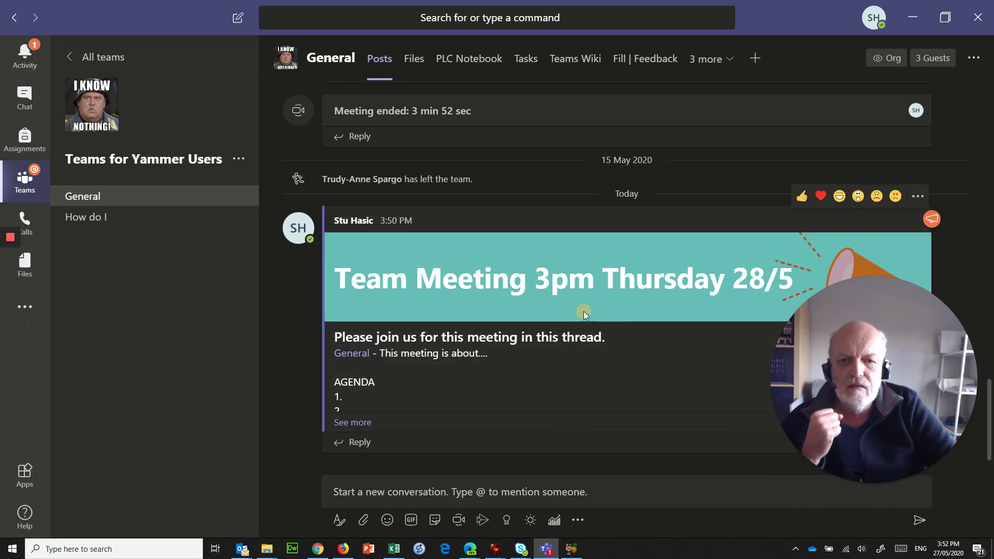
pyautogui.click(439, 378)
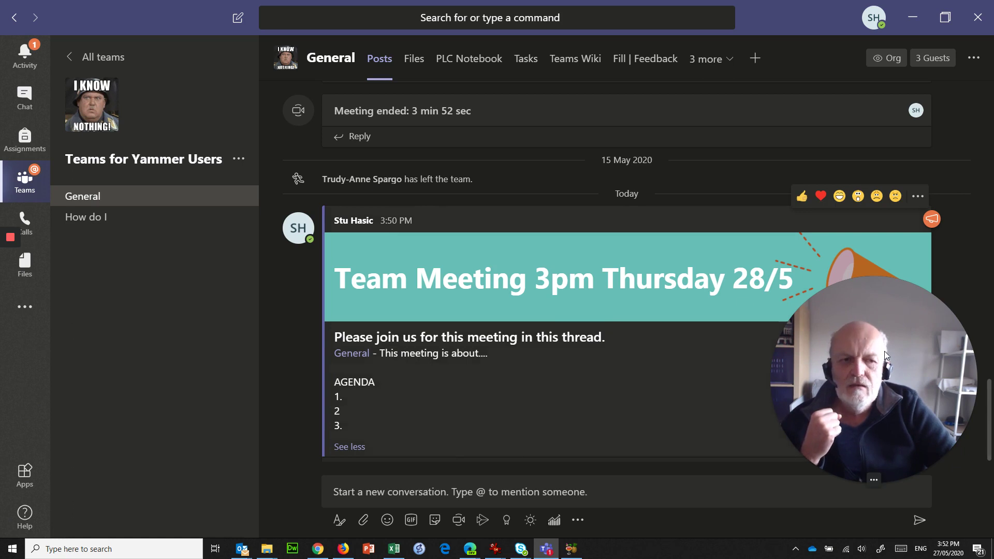
pyautogui.moveTo(846, 364)
pyautogui.moveTo(846, 359); pyautogui.dragTo(173, 359)
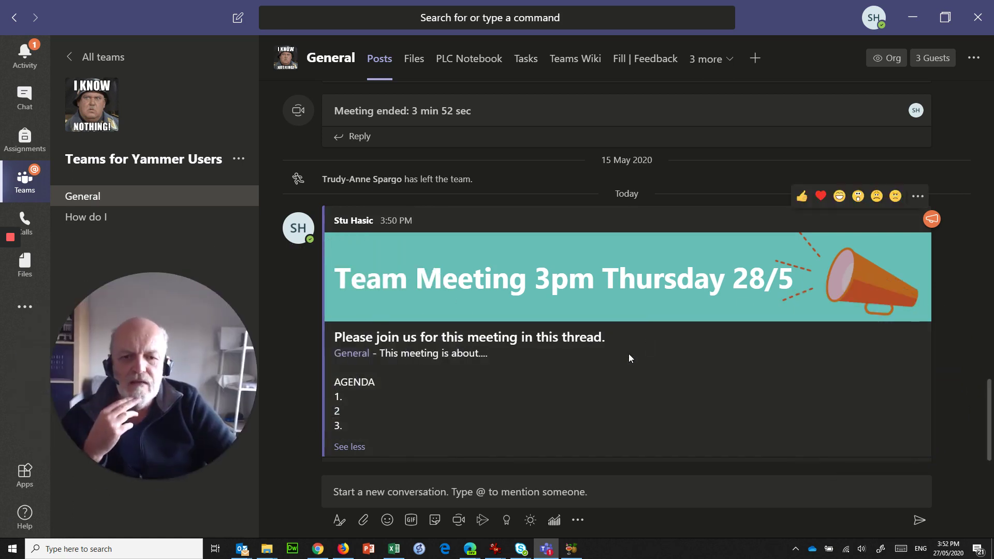
# Start an instant Meet now meeting in a reply to the announcement, with the subject "Whole Team Meeting".
pyautogui.scroll(-1, 629, 353)
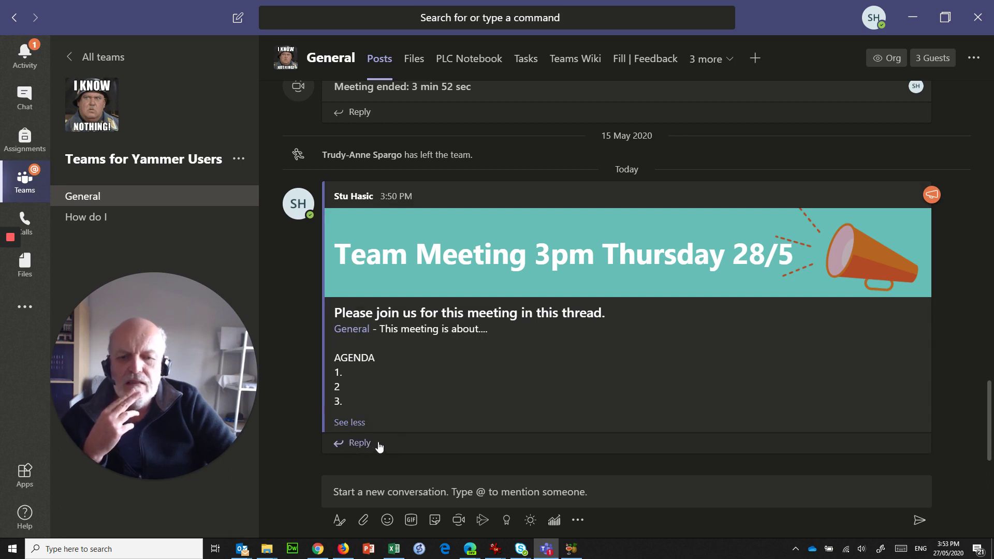
pyautogui.click(359, 444)
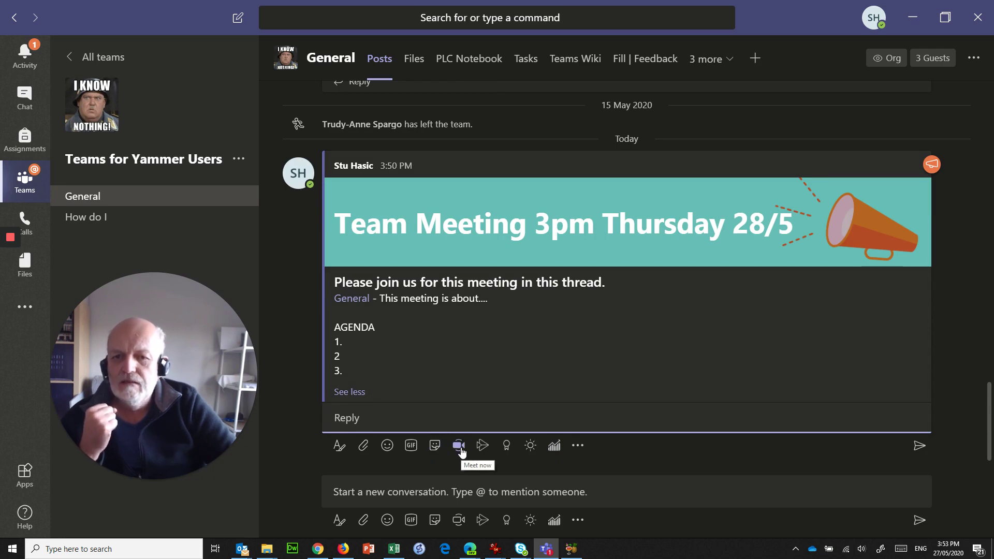
pyautogui.moveTo(181, 477)
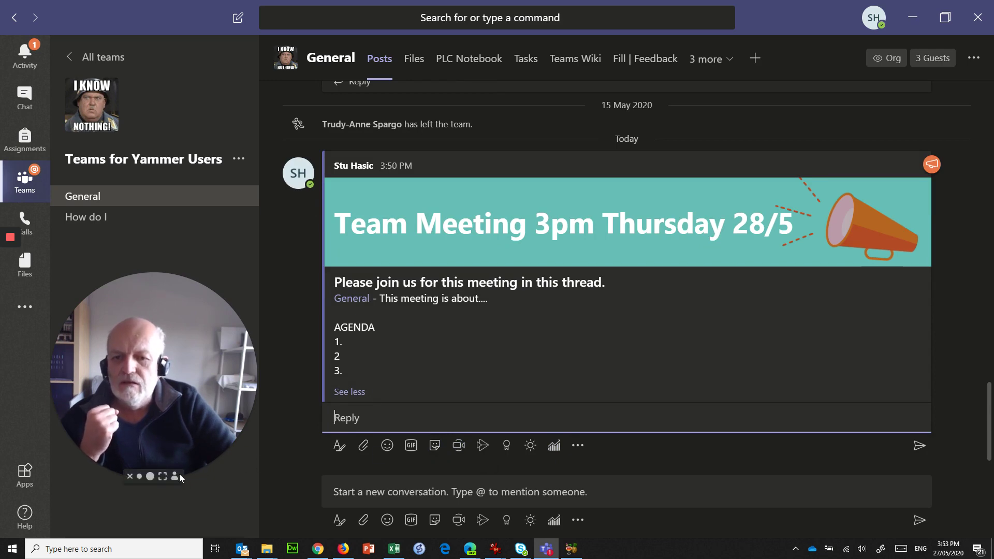
pyautogui.click(130, 477)
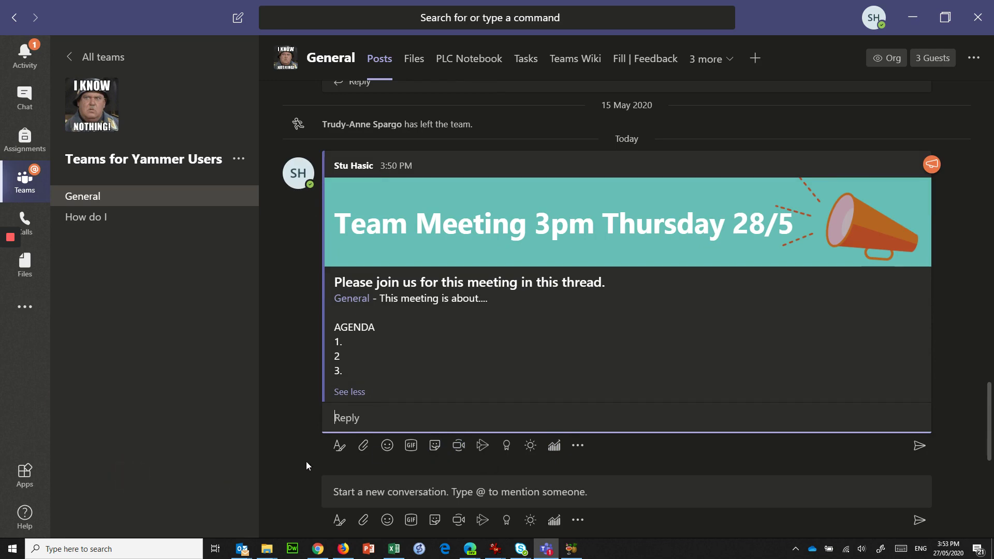
pyautogui.click(459, 446)
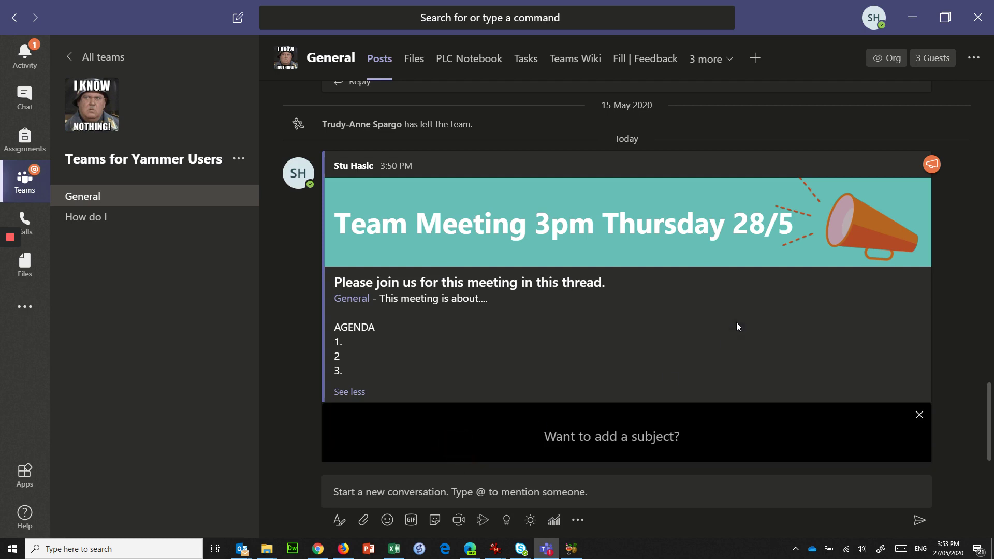
pyautogui.click(616, 431)
pyautogui.write('Whole Team')
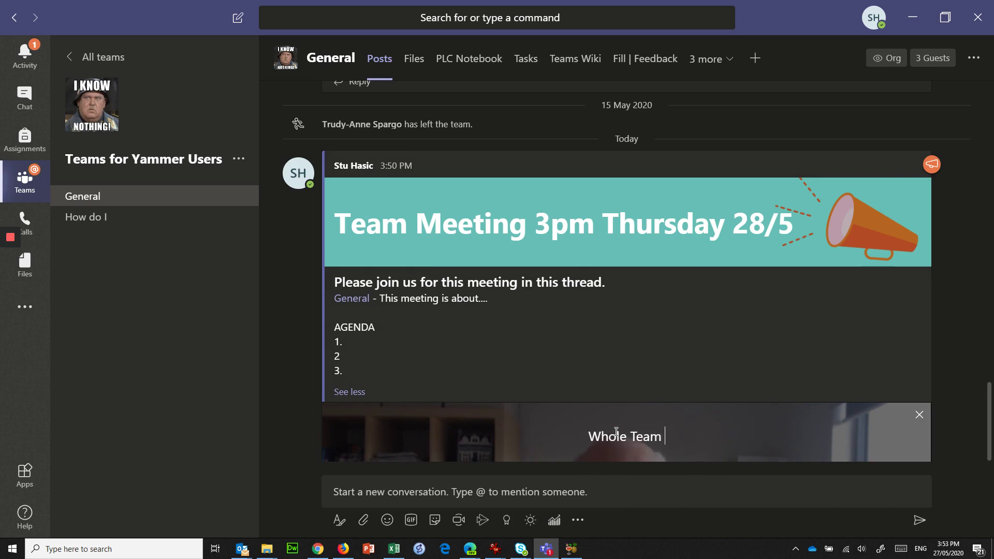
pyautogui.write(' Meeting')
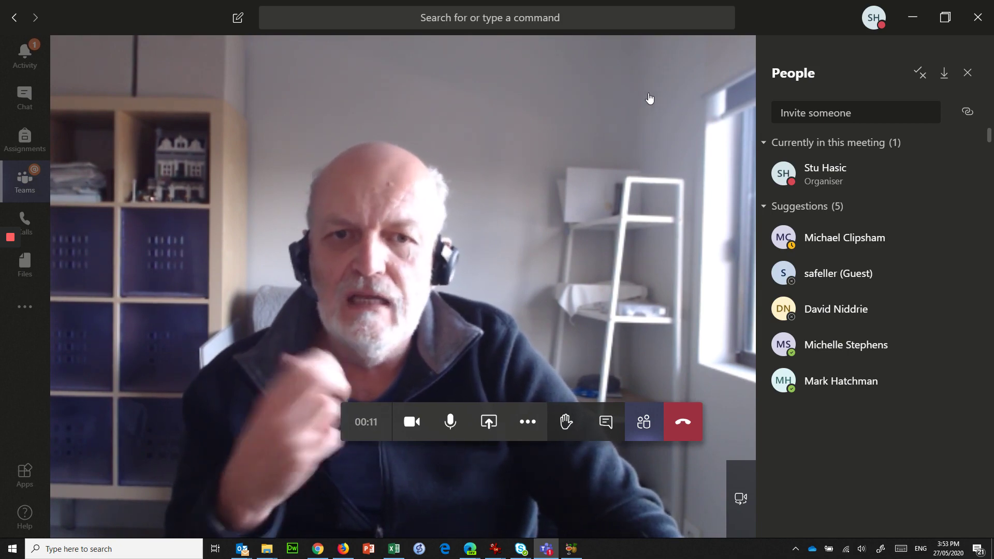
# Set who can present to "Only me" in the meeting options, save, and return to the running meeting.
pyautogui.click(920, 74)
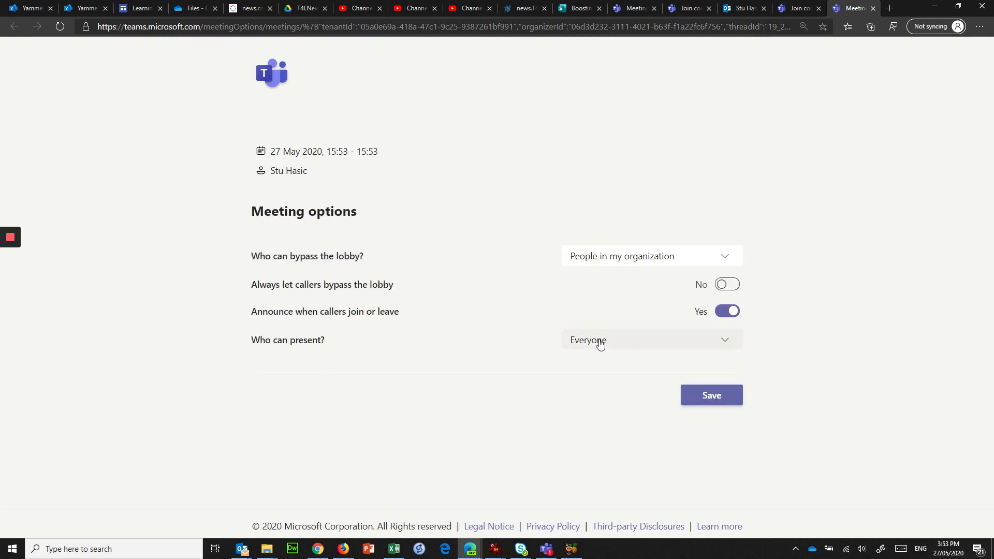
pyautogui.click(632, 345)
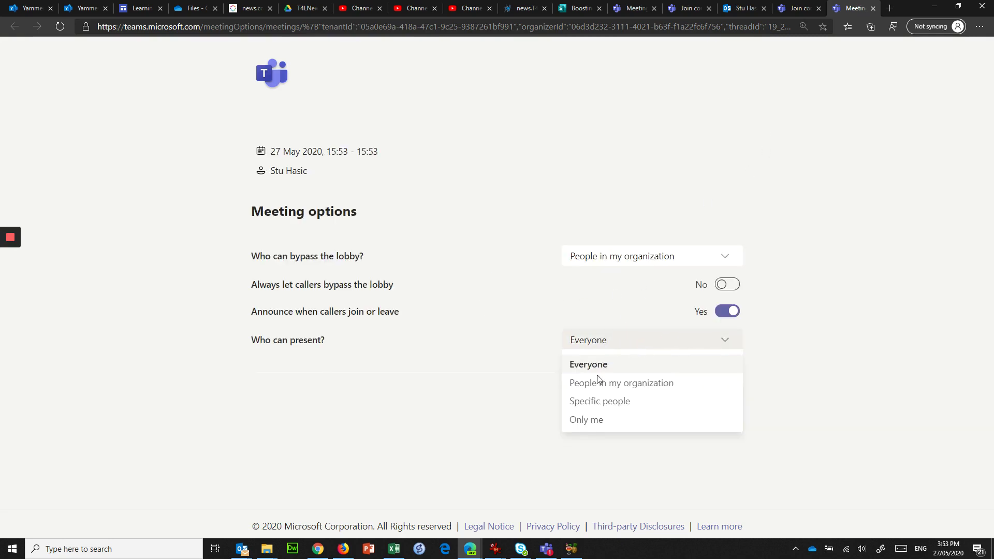
pyautogui.click(597, 420)
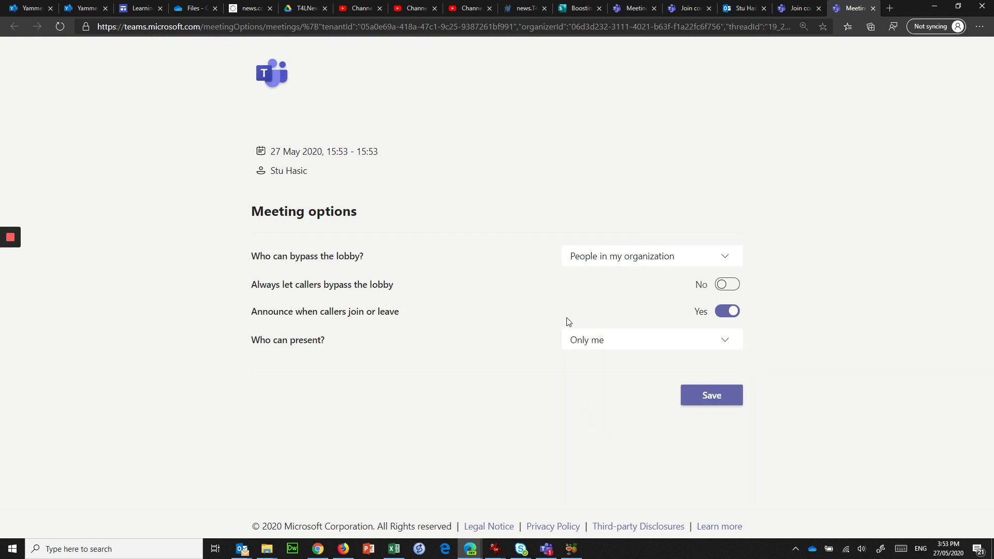
pyautogui.click(714, 396)
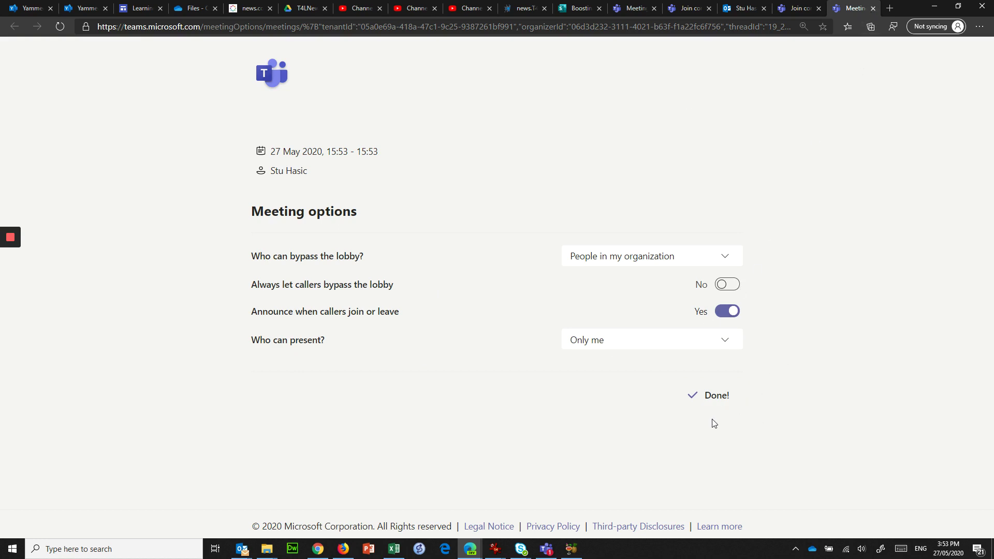
pyautogui.click(873, 8)
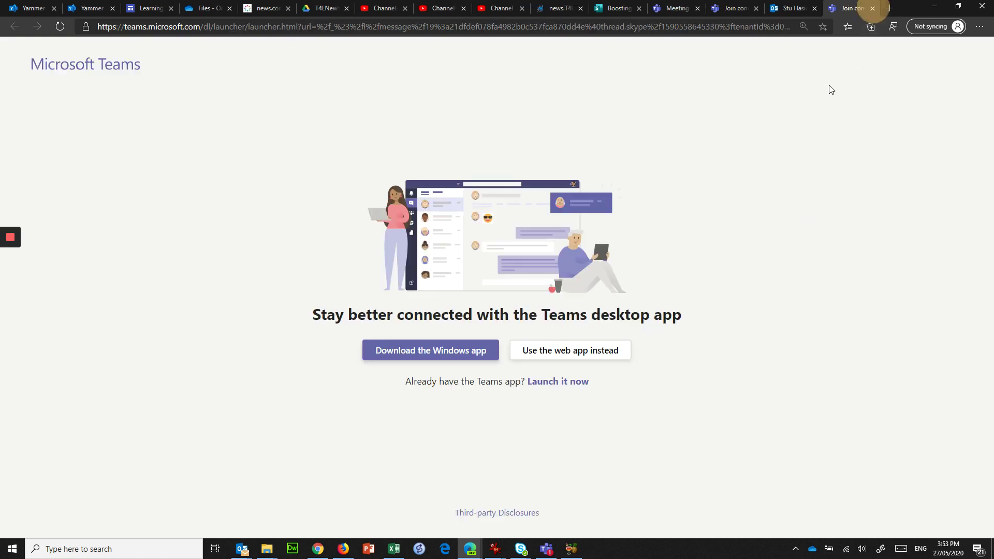
pyautogui.click(938, 8)
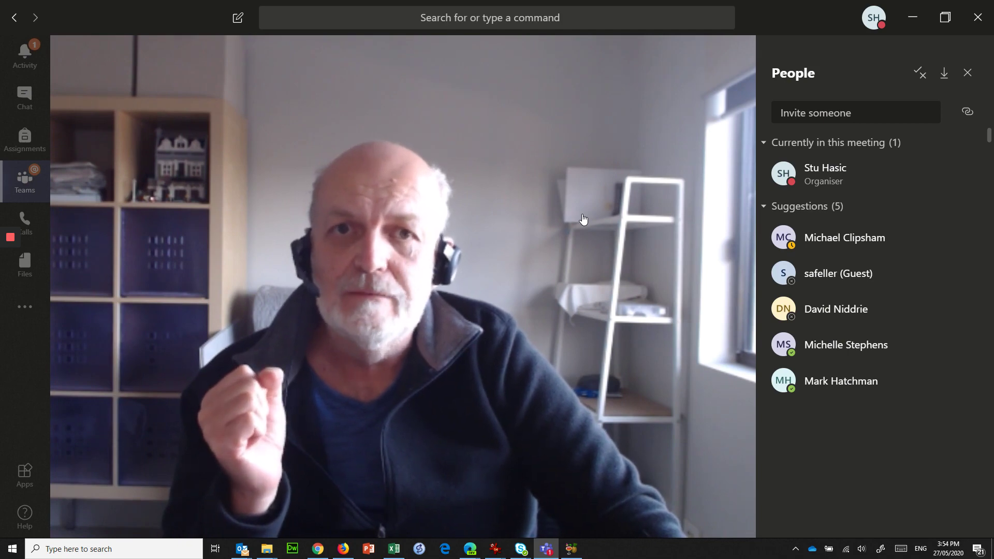
pyautogui.moveTo(599, 278)
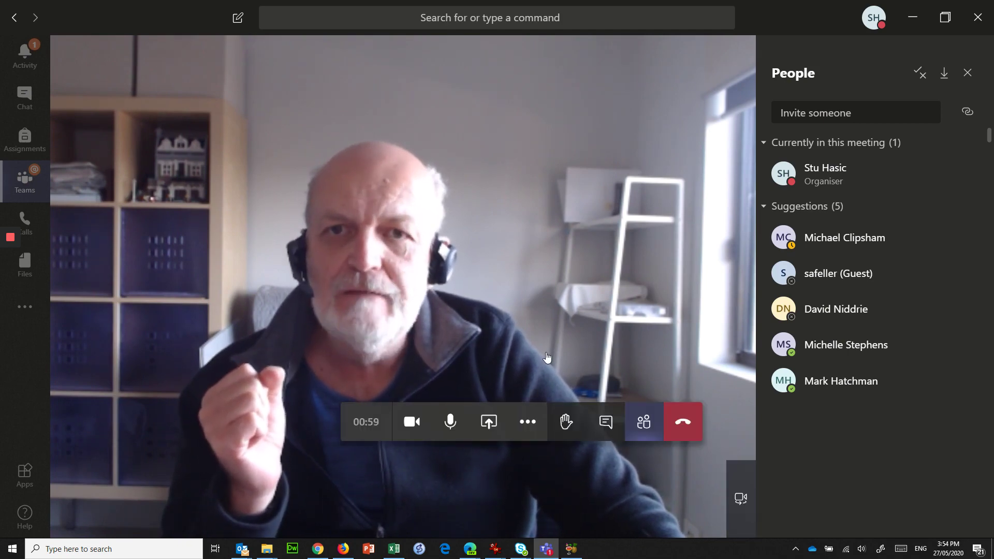